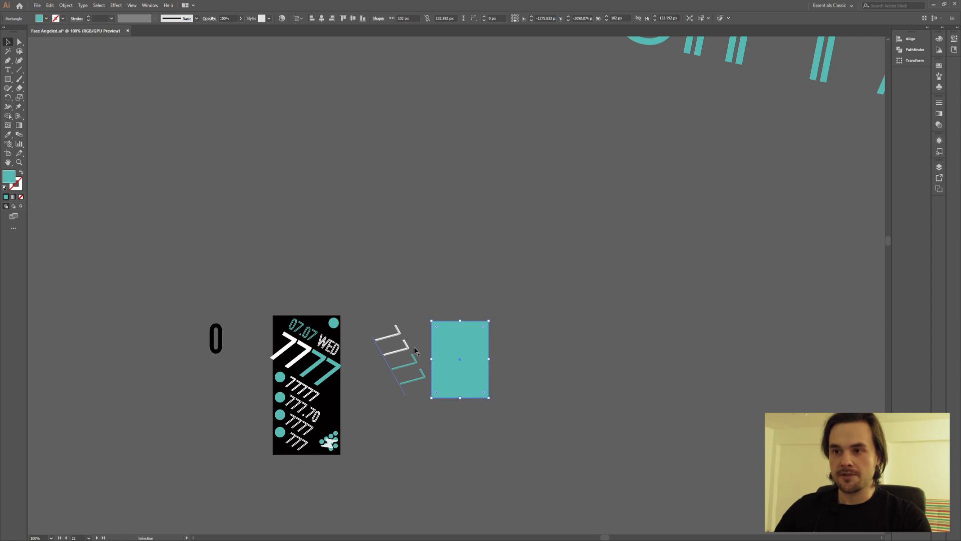
# Step: Place the teal rectangle over the thin tilted 7777, stretch it to about 149 px high, and set it back beside the text
pyautogui.moveTo(465, 349); pyautogui.dragTo(429, 351)
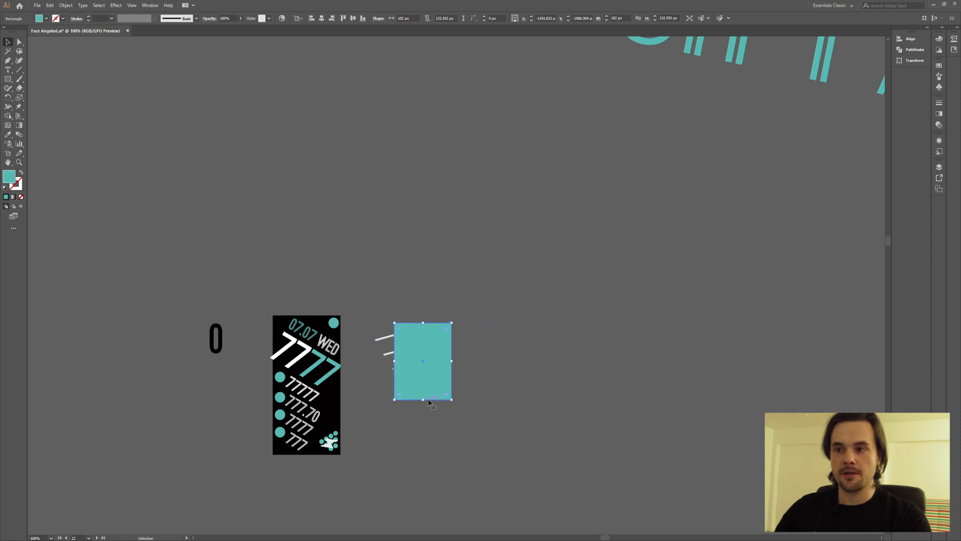
pyautogui.moveTo(423, 399); pyautogui.dragTo(423, 409)
pyautogui.moveTo(438, 376); pyautogui.dragTo(473, 362)
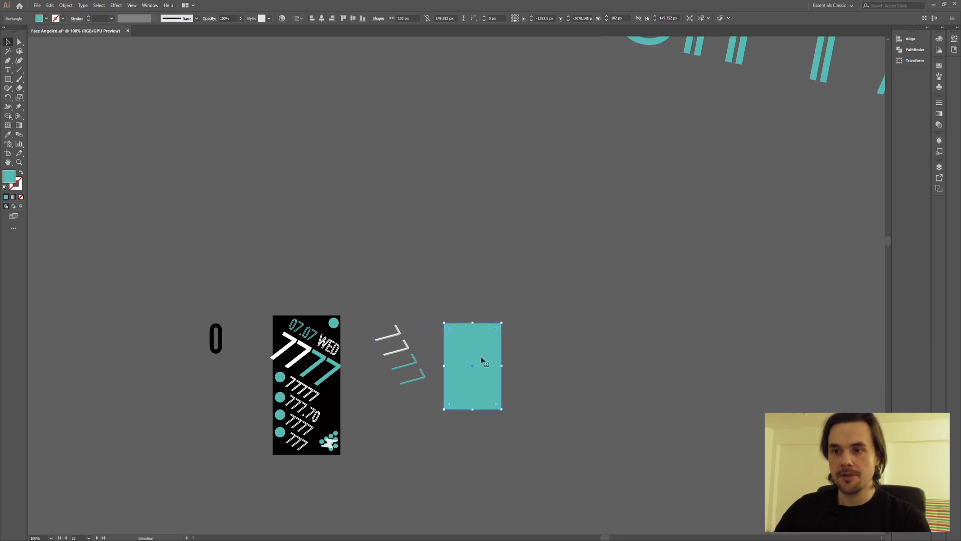
# Step: Inspect the fonts of the two tilted 7777 texts and bring the TIME section into view
pyautogui.click(289, 355)
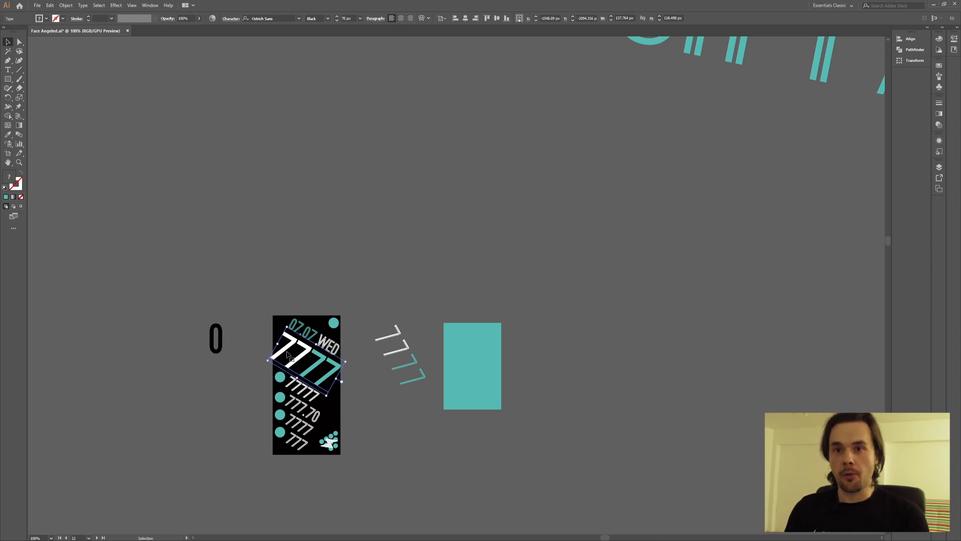
pyautogui.click(394, 356)
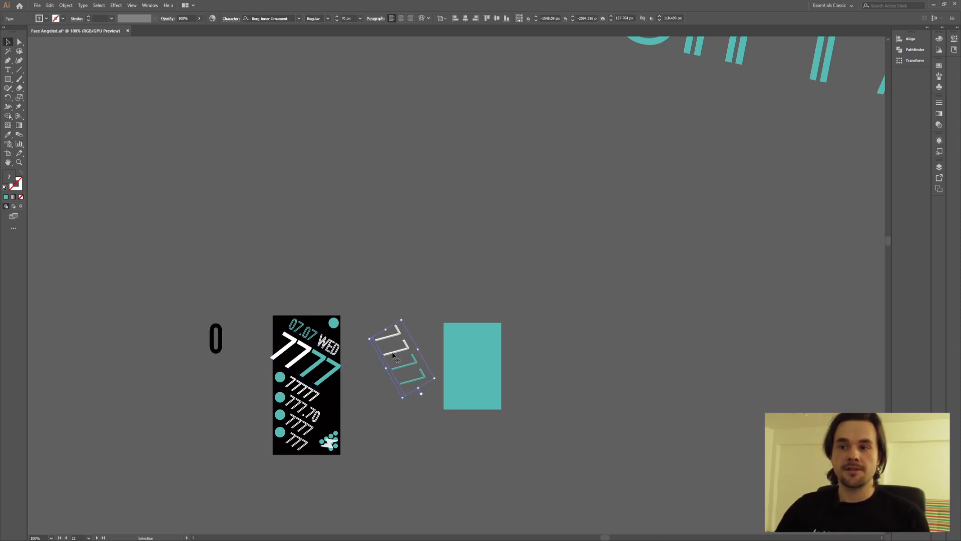
pyautogui.click(374, 409)
pyautogui.moveTo(374, 410); pyautogui.dragTo(446, 219)
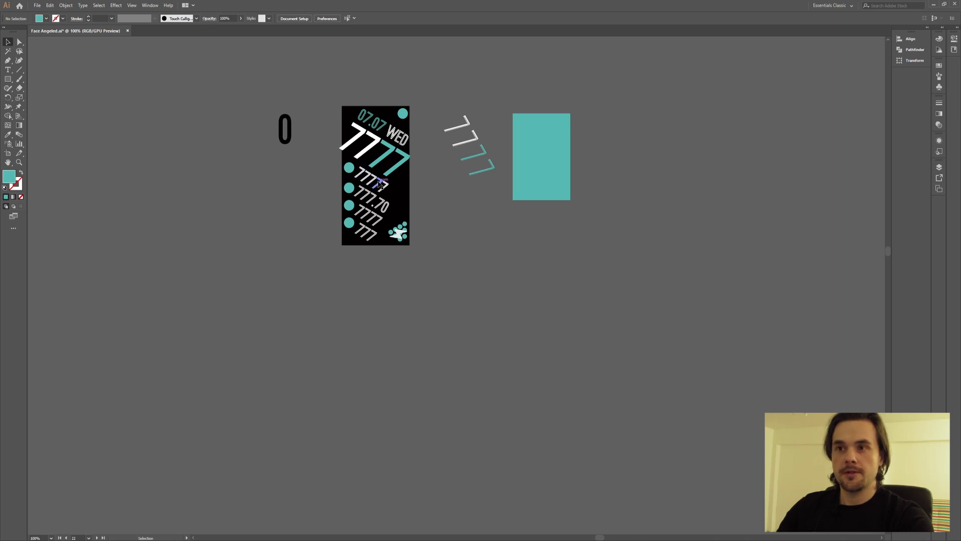
pyautogui.moveTo(416, 412); pyautogui.dragTo(468, 324)
pyautogui.moveTo(376, 455); pyautogui.dragTo(450, 172)
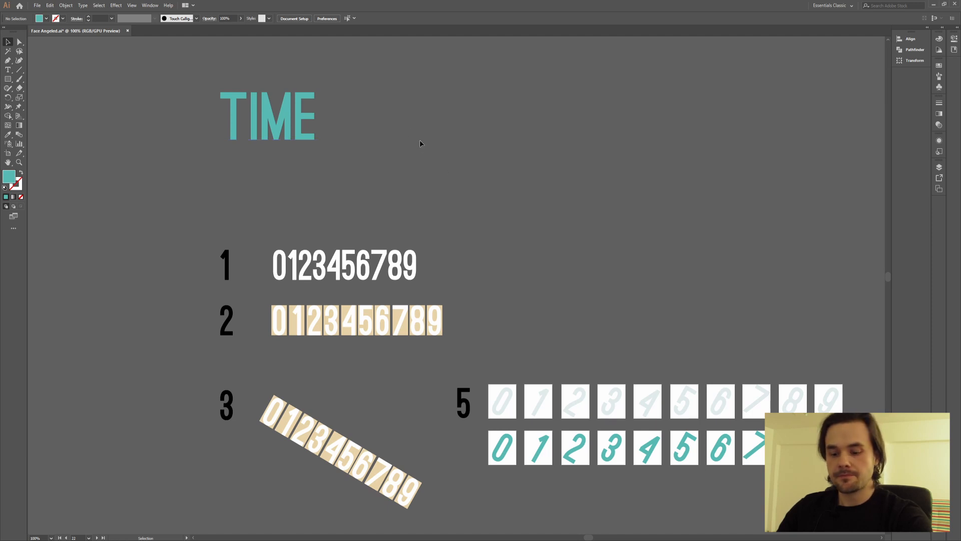
pyautogui.moveTo(420, 141); pyautogui.dragTo(391, 119)
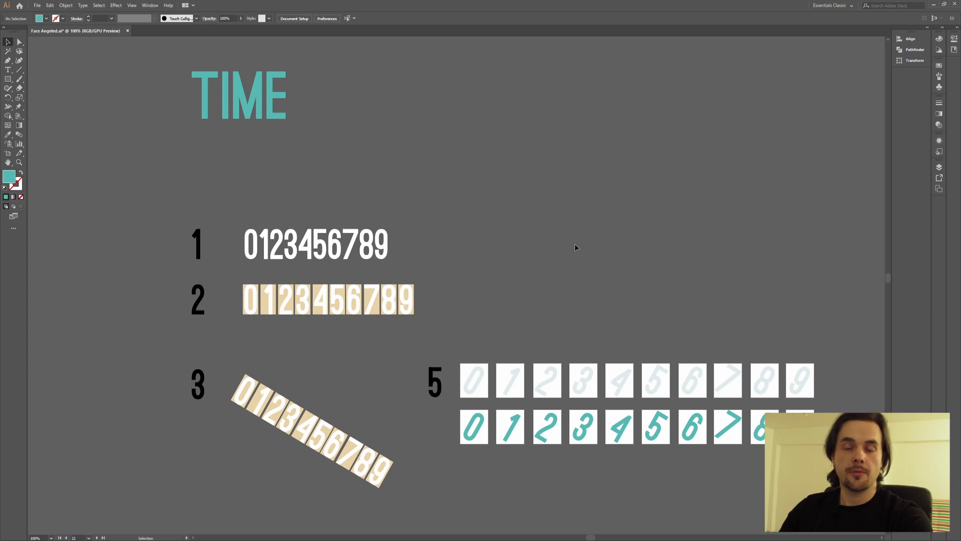
# Step: Examine the digit text in row 1 and how the separated, rotated digits sit on backing rectangles in rows 2 and 3
pyautogui.click(293, 245)
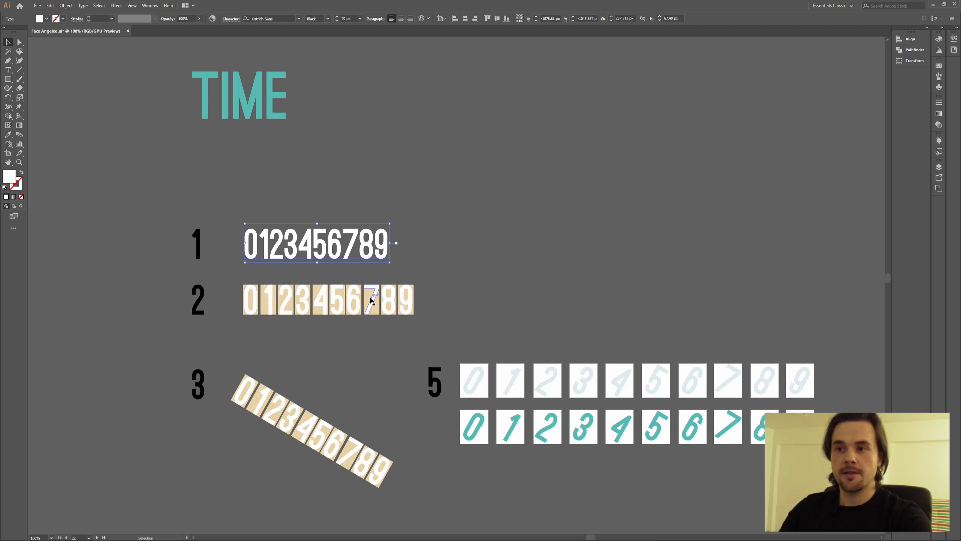
pyautogui.scroll(1, 370, 297)
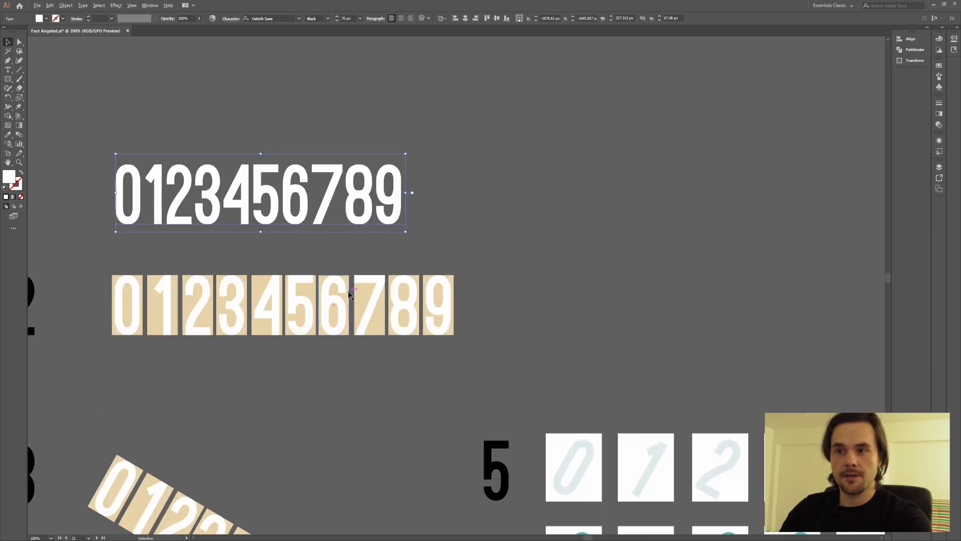
pyautogui.scroll(1, 373, 294)
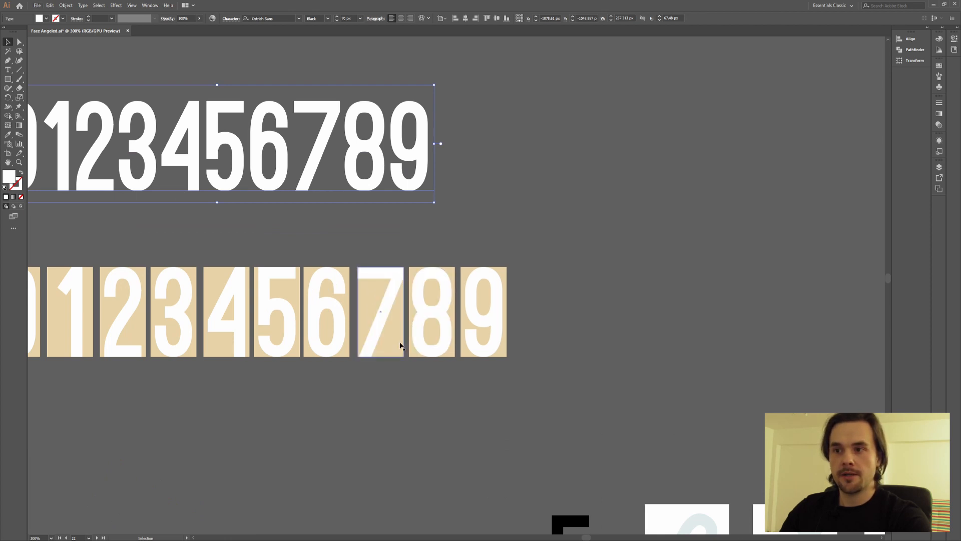
pyautogui.scroll(-3, 401, 345)
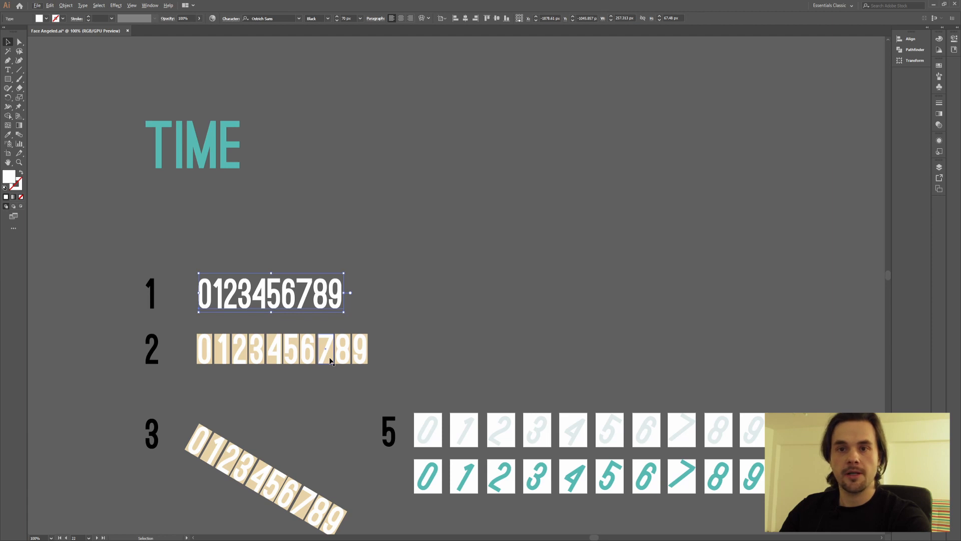
pyautogui.moveTo(323, 397); pyautogui.dragTo(414, 292)
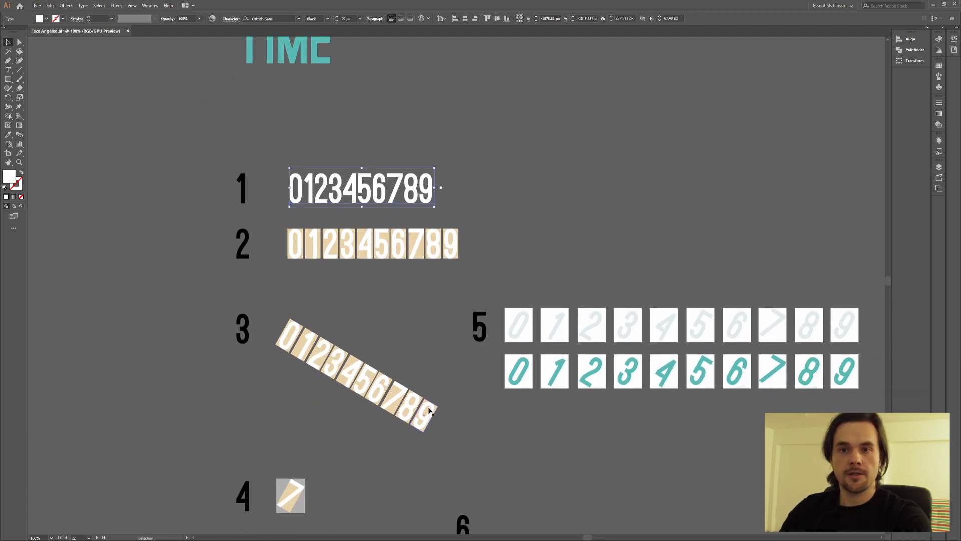
pyautogui.moveTo(447, 423); pyautogui.dragTo(499, 310)
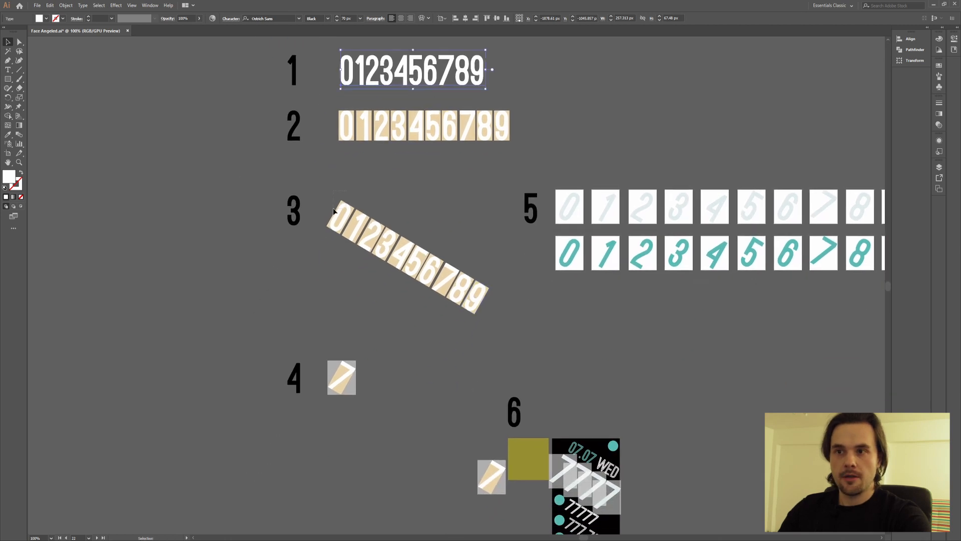
# Step: Check the sizes of the rotated 0 tile and the square behind the 7 in section 4, and view row 5
pyautogui.click(335, 211)
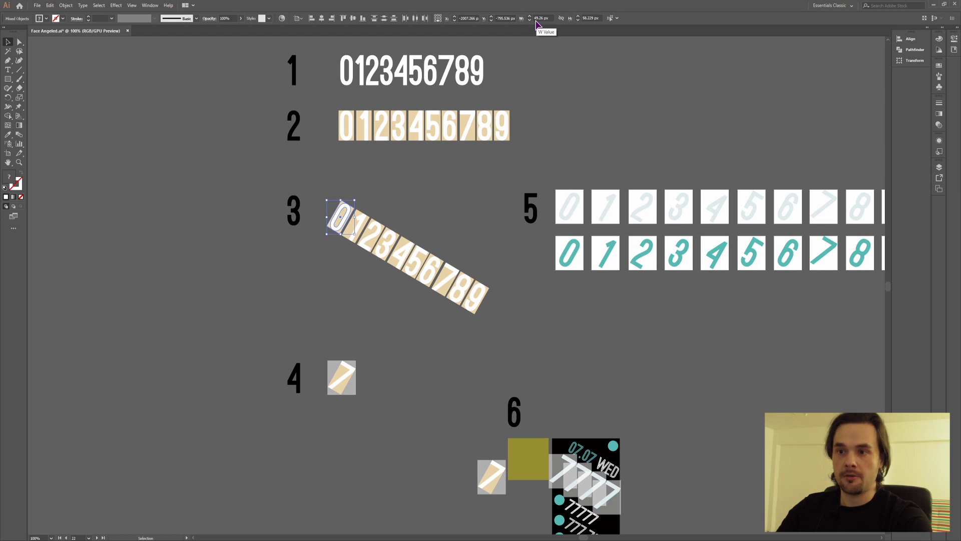
pyautogui.scroll(5, 333, 382)
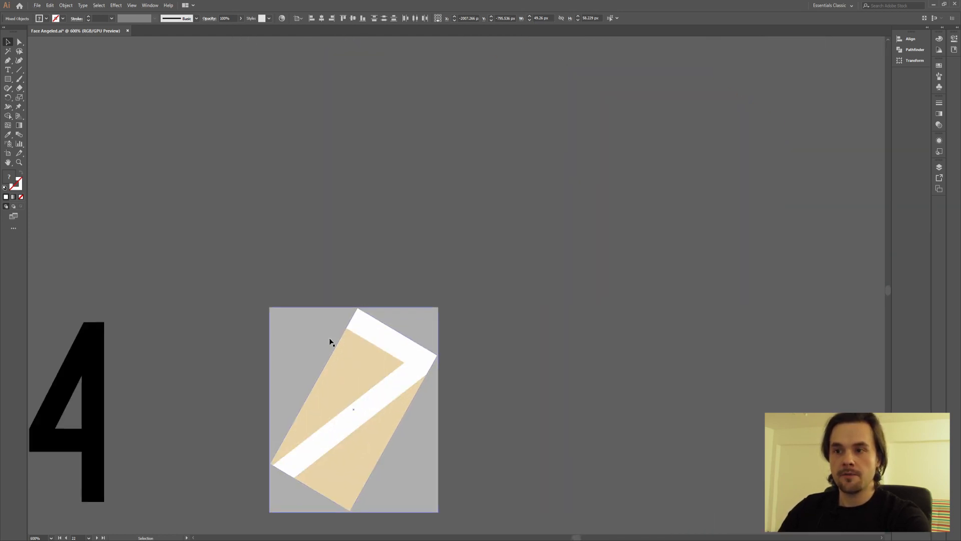
pyautogui.scroll(-3, 342, 339)
pyautogui.click(343, 331)
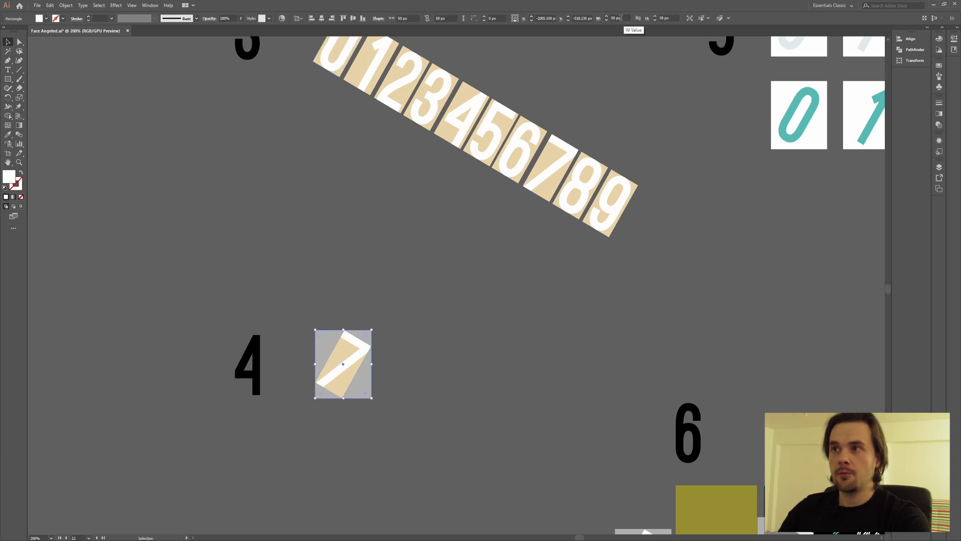
pyautogui.scroll(-1, 612, 334)
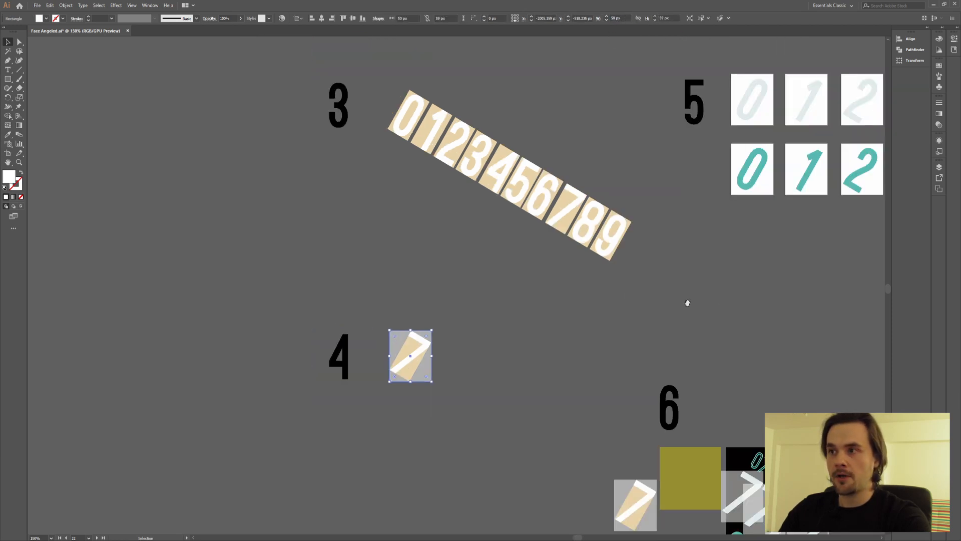
pyautogui.moveTo(687, 303); pyautogui.dragTo(470, 358)
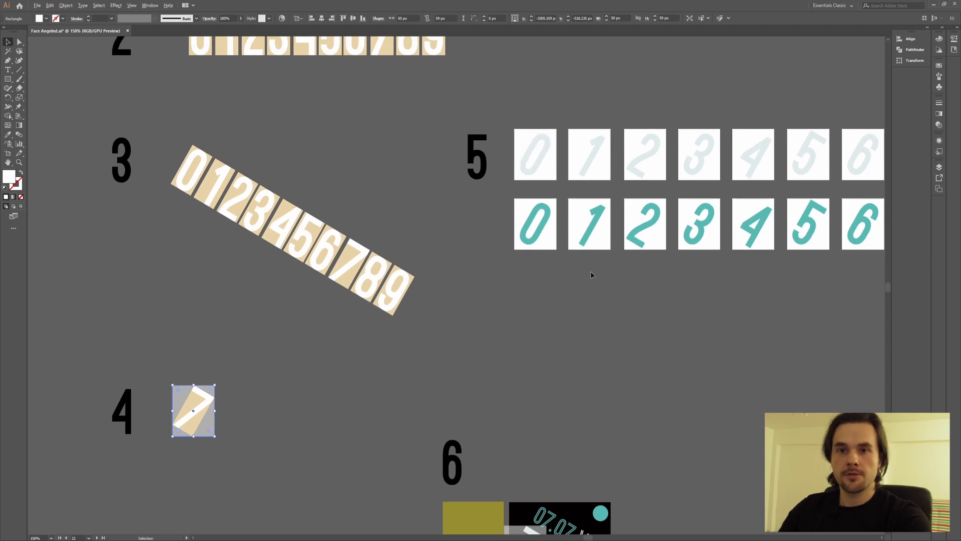
pyautogui.scroll(-1, 593, 272)
pyautogui.moveTo(620, 267); pyautogui.dragTo(453, 318)
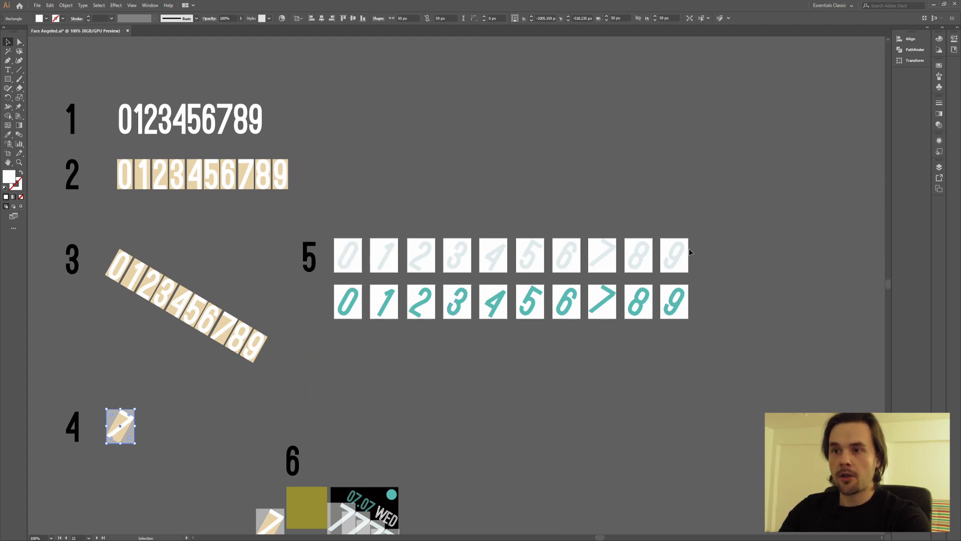
# Step: Try a copy of the rotated 0 tile above row 5 with alignment to the artboard, and delete the copy
pyautogui.click(120, 268)
pyautogui.moveTo(121, 268); pyautogui.dragTo(500, 242)
pyautogui.click(306, 286)
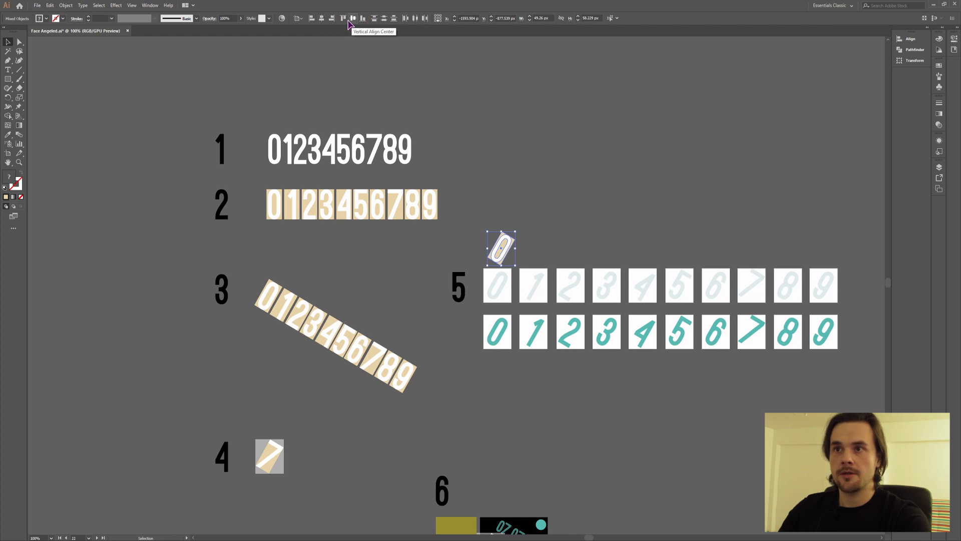
pyautogui.click(298, 18)
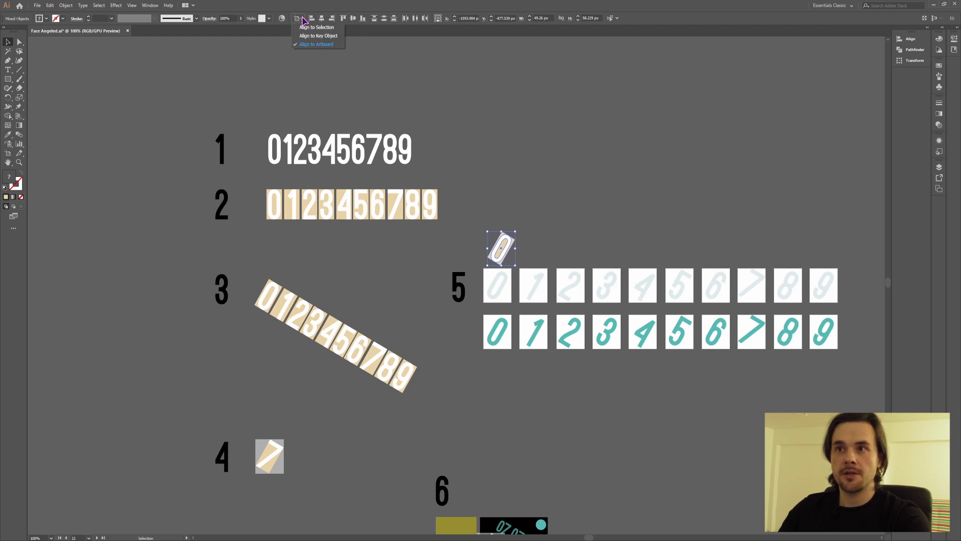
pyautogui.click(315, 44)
pyautogui.click(523, 249)
pyautogui.click(500, 249)
pyautogui.press('Delete')
pyautogui.moveTo(508, 246); pyautogui.dragTo(494, 224)
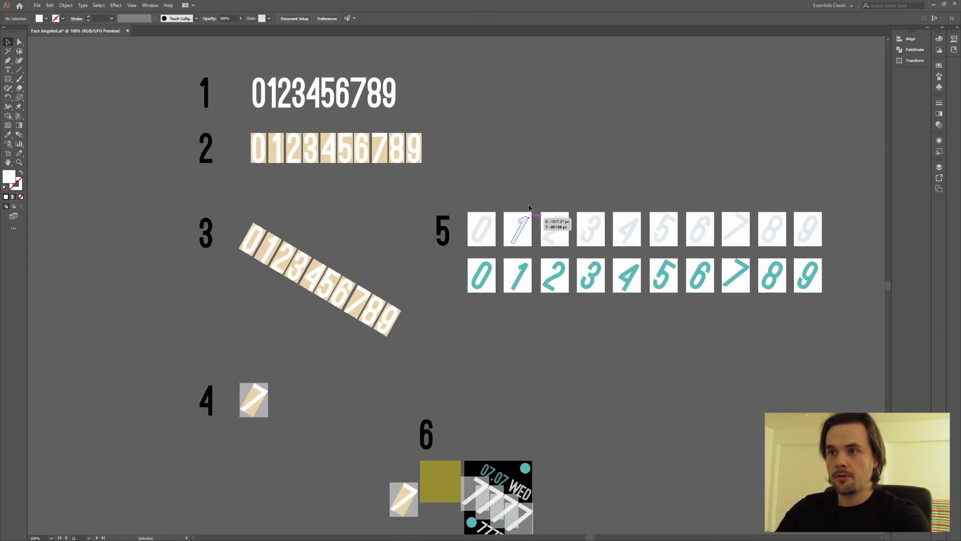
pyautogui.press('Delete')
# Step: Select the 7 tile in section 4 and examine the digit tiles laid over the watch face in section 6
pyautogui.scroll(-5, 459, 337)
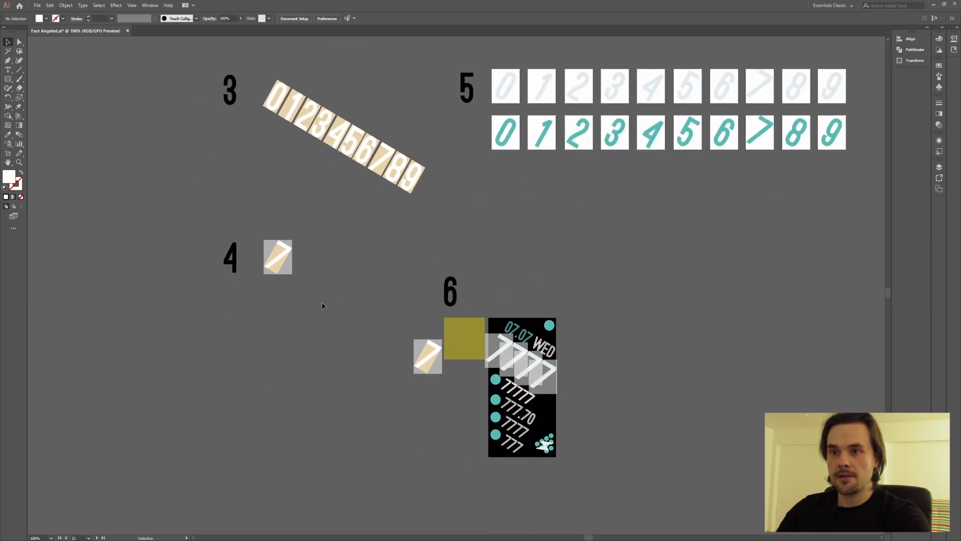
pyautogui.moveTo(310, 290); pyautogui.dragTo(261, 228)
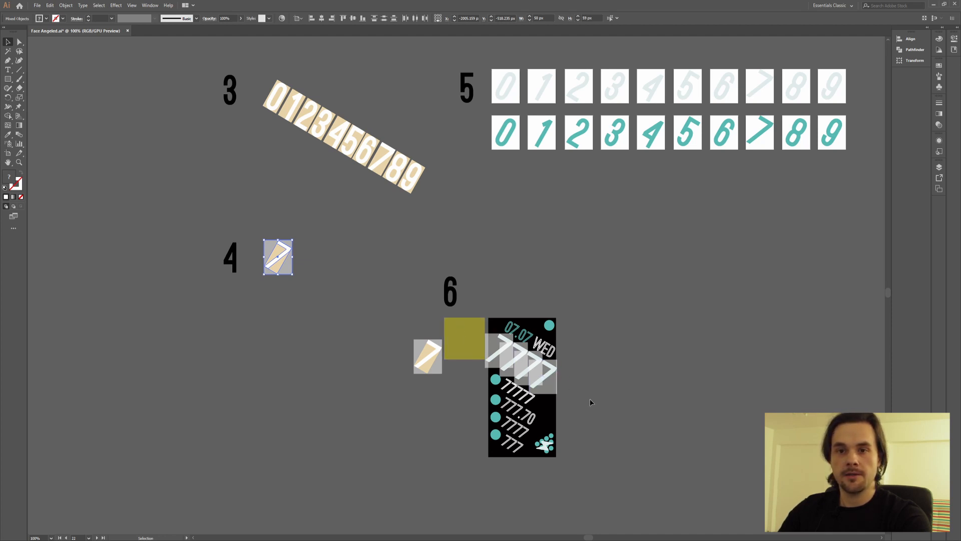
pyautogui.scroll(2, 538, 384)
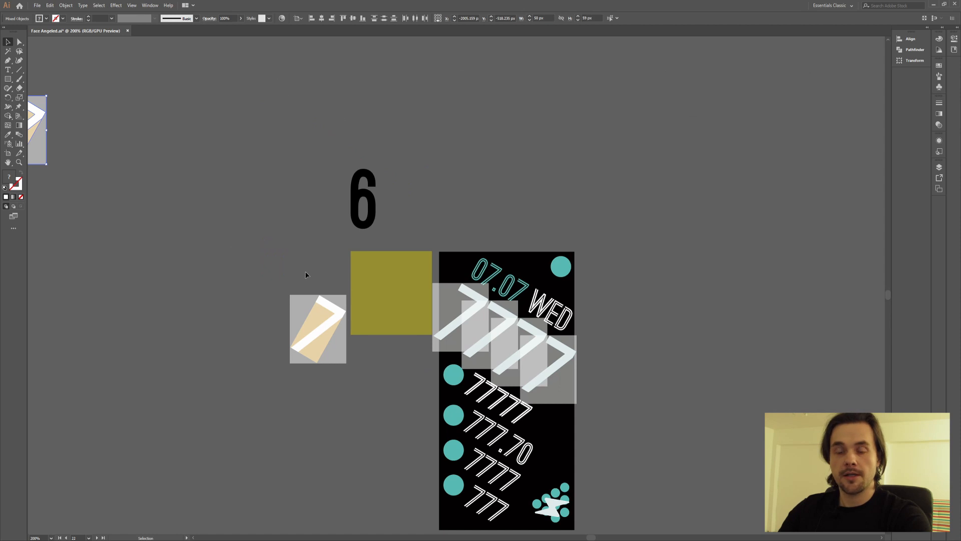
pyautogui.moveTo(330, 337); pyautogui.dragTo(457, 328)
# Step: Move the mustard square against the watch face's left edge and shrink it to a strip about 6 × 27 px above the first digit tile
pyautogui.moveTo(511, 137); pyautogui.dragTo(542, 140)
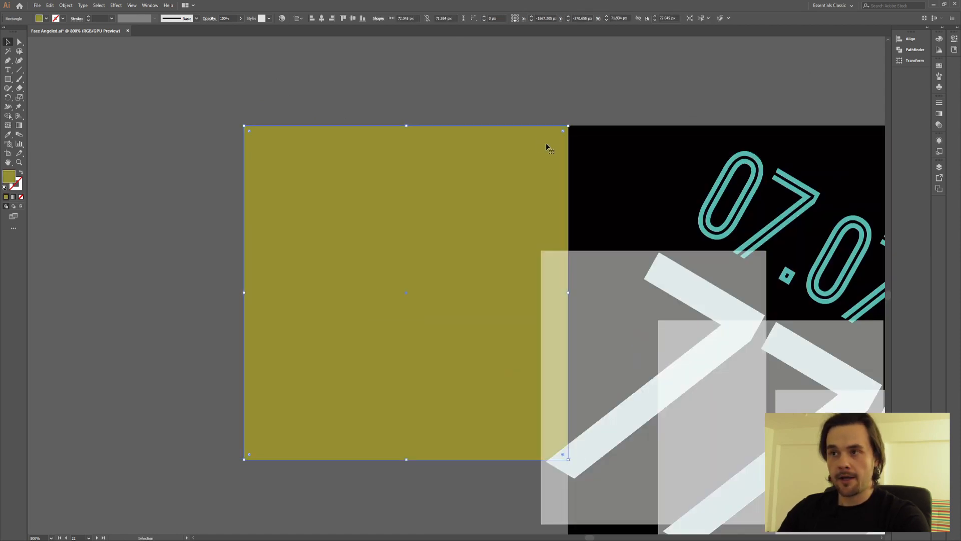
pyautogui.click(605, 145)
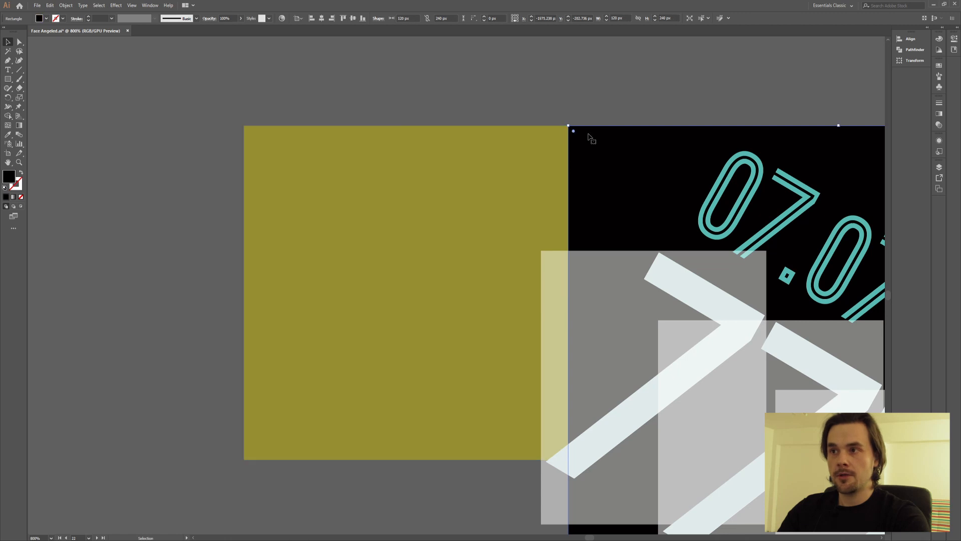
pyautogui.click(245, 460)
pyautogui.moveTo(245, 460); pyautogui.dragTo(541, 252)
pyautogui.hscroll(6, 567, 393)
pyautogui.scroll(2, 358, 377)
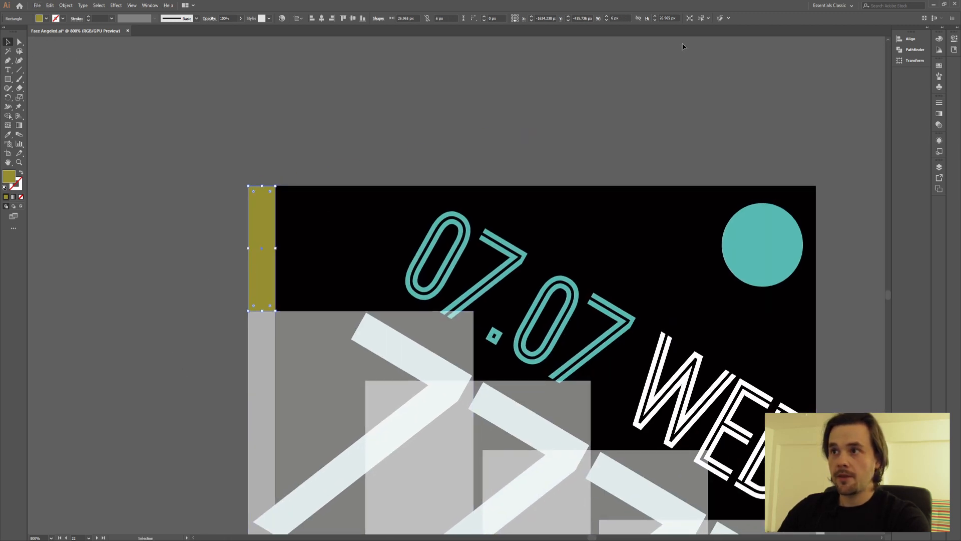
# Step: Set the mustard strip's height to 27 px and check its fit at the face's upper edge
pyautogui.click(655, 16)
pyautogui.click(616, 18)
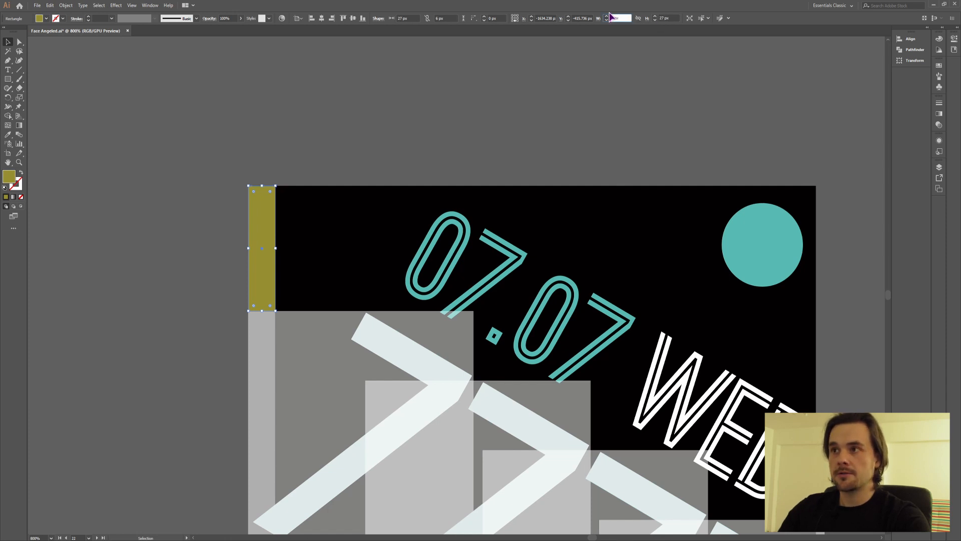
pyautogui.press('Tab')
pyautogui.scroll(3, 239, 218)
pyautogui.moveTo(343, 151)
pyautogui.mouseDown()
pyautogui.moveTo(328, 159)
pyautogui.moveTo(353, 141)
pyautogui.mouseUp()
pyautogui.scroll(-1, 280, 411)
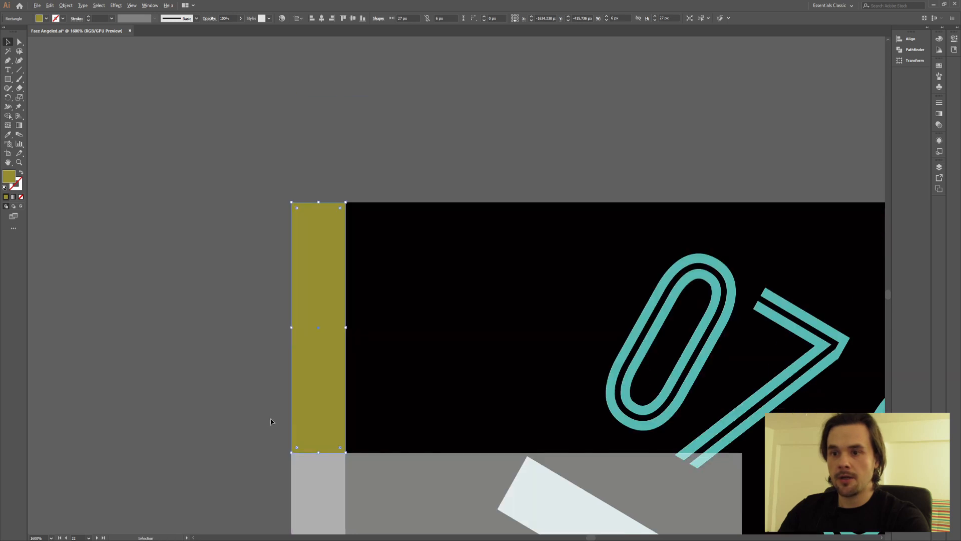
# Step: Enlarge the mustard strip to 26 × 42 px so its lower corner meets the second digit tile's upper corner
pyautogui.moveTo(305, 510); pyautogui.dragTo(331, 391)
pyautogui.scroll(1, 337, 413)
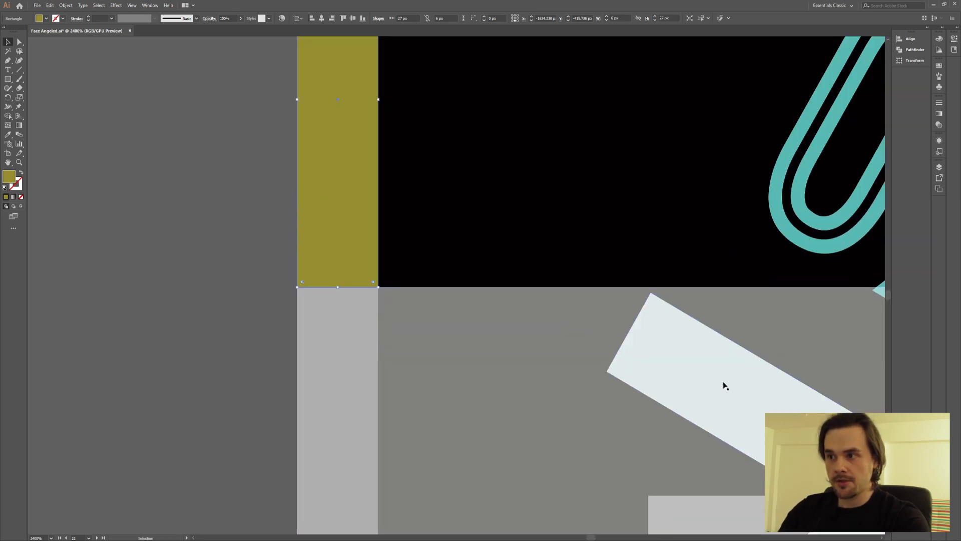
pyautogui.click(725, 386)
pyautogui.moveTo(311, 329); pyautogui.dragTo(357, 365)
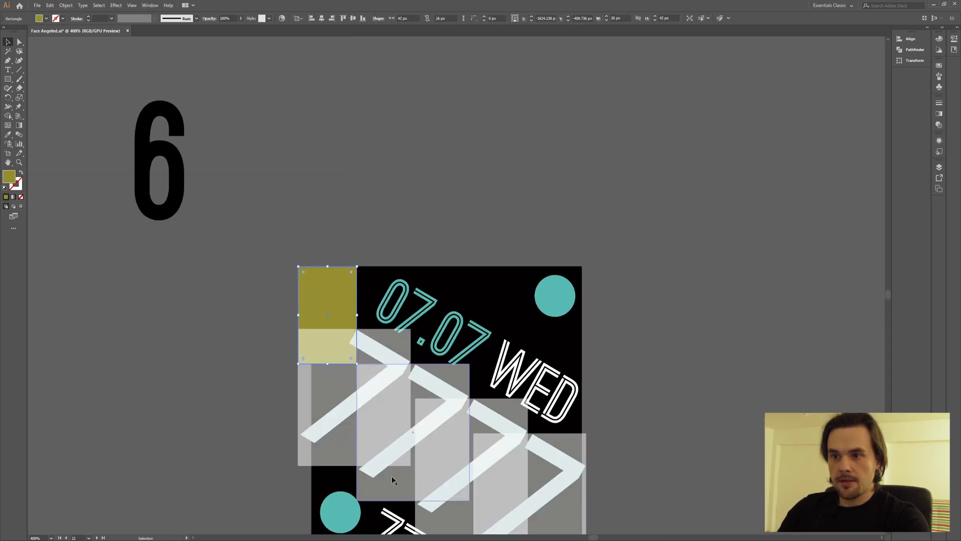
# Step: Examine the lower corners of the large tilted 7s on the watch face for their alignment along the slanted baseline
pyautogui.scroll(1, 419, 474)
pyautogui.moveTo(410, 392); pyautogui.dragTo(443, 265)
pyautogui.scroll(-1, 406, 348)
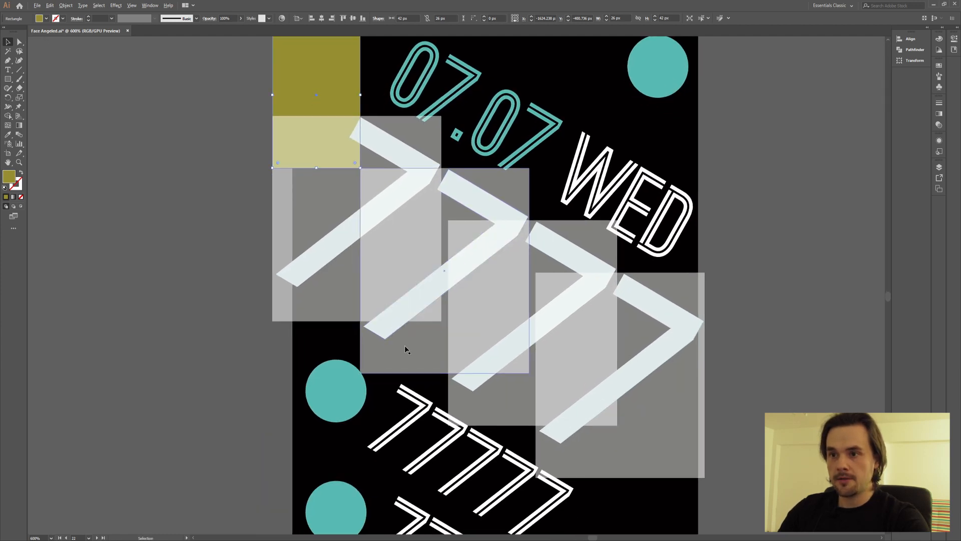
pyautogui.scroll(3, 380, 328)
pyautogui.scroll(6, 381, 331)
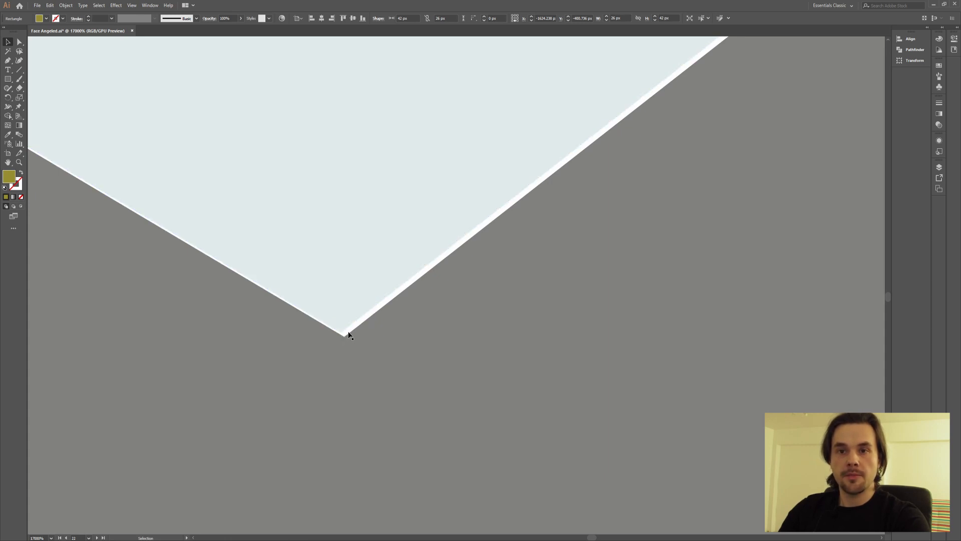
pyautogui.scroll(-7, 349, 335)
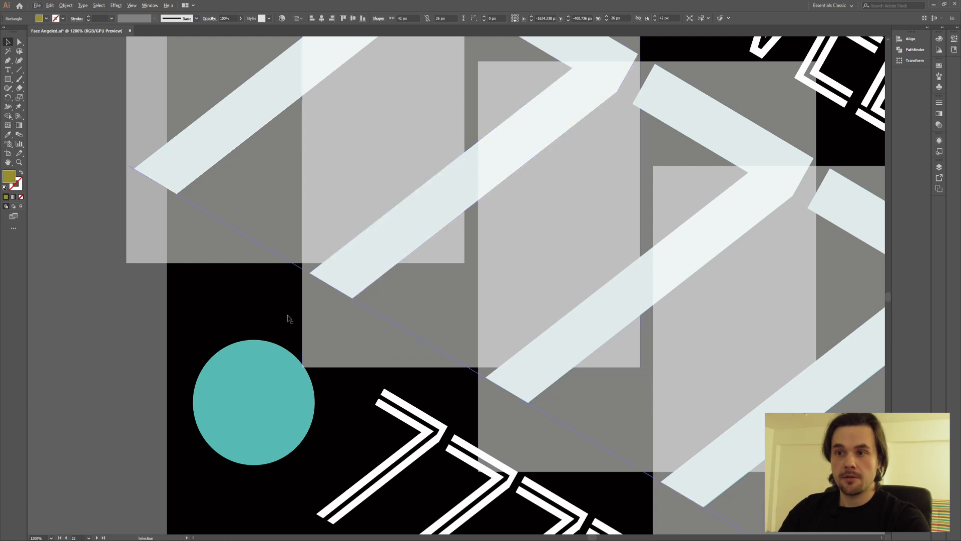
pyautogui.moveTo(337, 276); pyautogui.dragTo(347, 265)
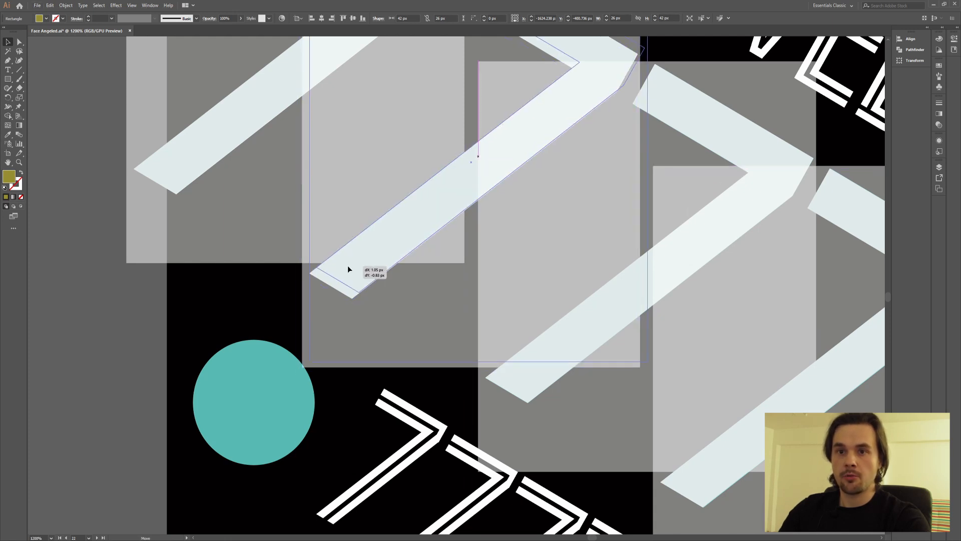
pyautogui.hotkey('ctrl', 'z')
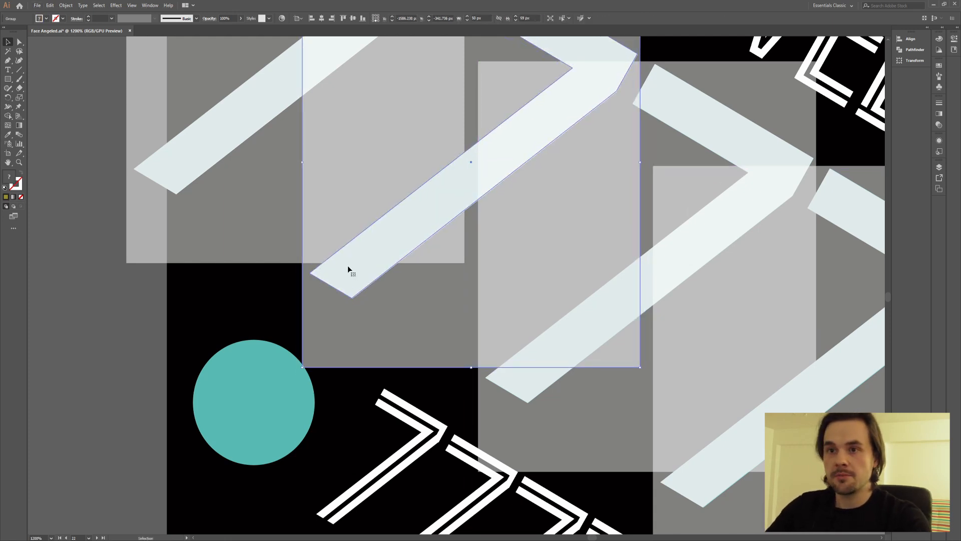
pyautogui.moveTo(348, 261); pyautogui.dragTo(362, 270)
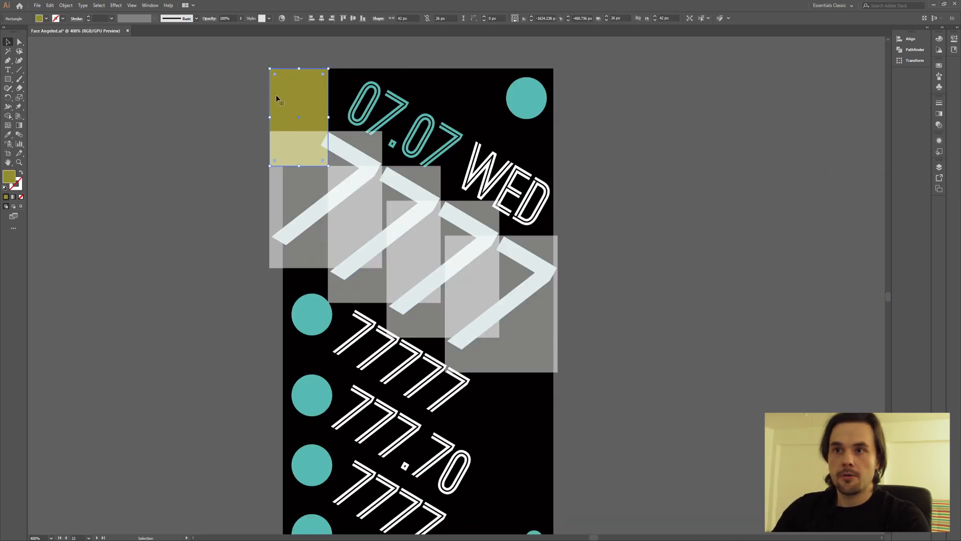
# Step: Shrink the mustard rectangle to a 6 × 27 px strip above the first digit tile and undo the strip's height change
pyautogui.scroll(3, 215, 122)
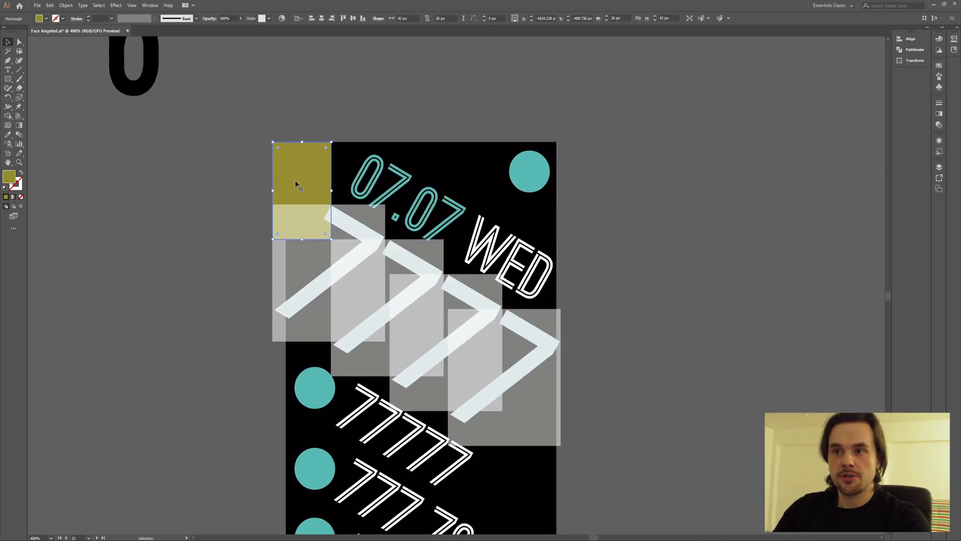
pyautogui.moveTo(273, 143); pyautogui.dragTo(286, 205)
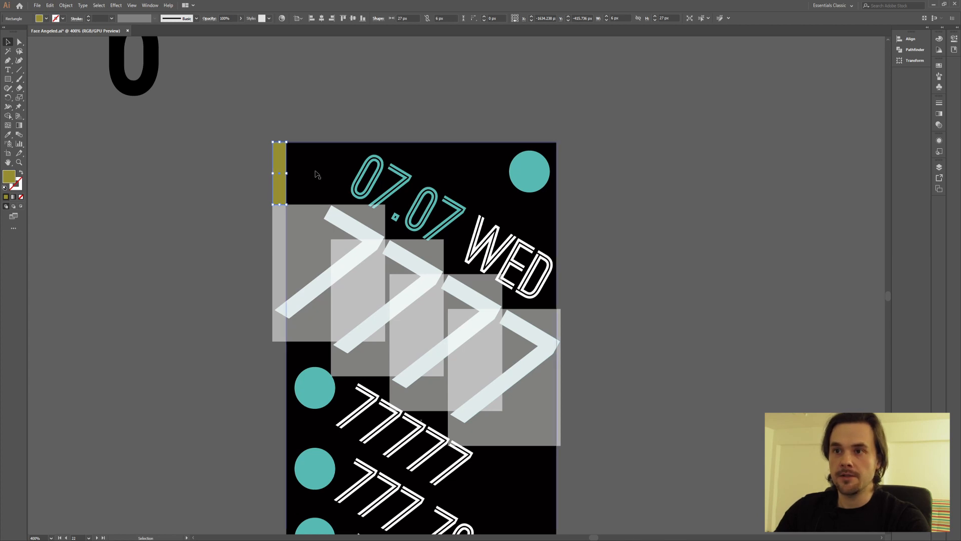
pyautogui.hotkey('ctrl', 'z')
pyautogui.scroll(-2, 317, 294)
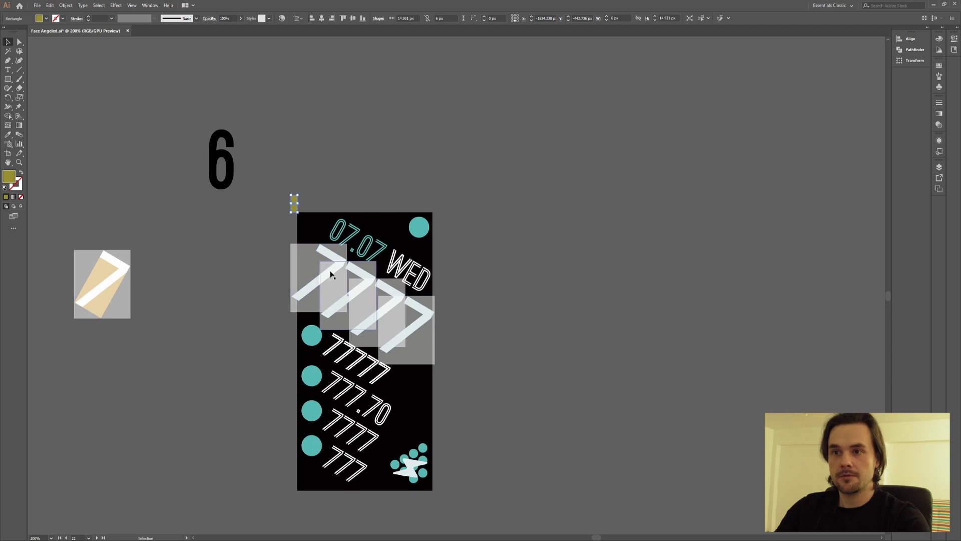
# Step: Examine the numbered preparation stages 1 to 4 of the small digits under the DATE/ACTIVITIES heading
pyautogui.scroll(-1, 329, 273)
pyautogui.scroll(-1, 467, 344)
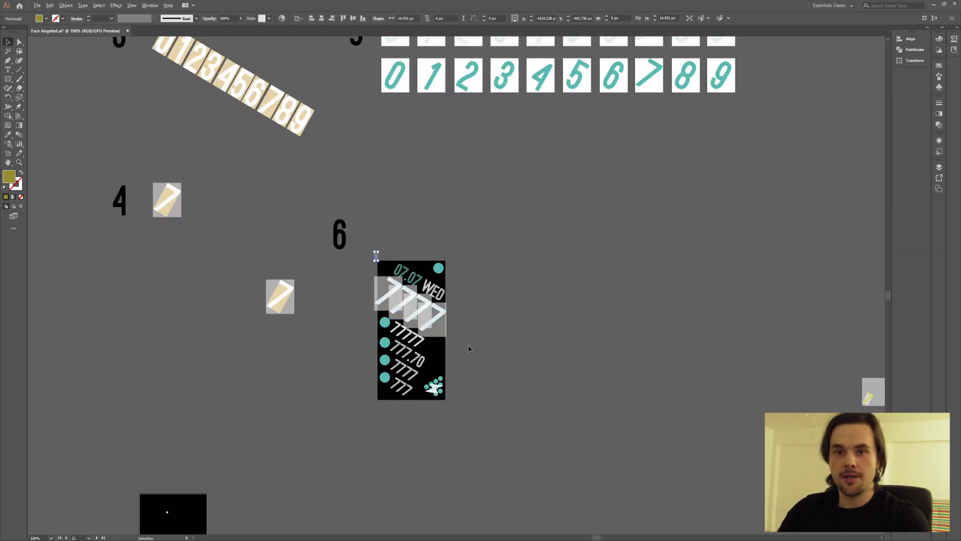
pyautogui.moveTo(625, 232); pyautogui.dragTo(611, 243)
pyautogui.scroll(10, 332, 269)
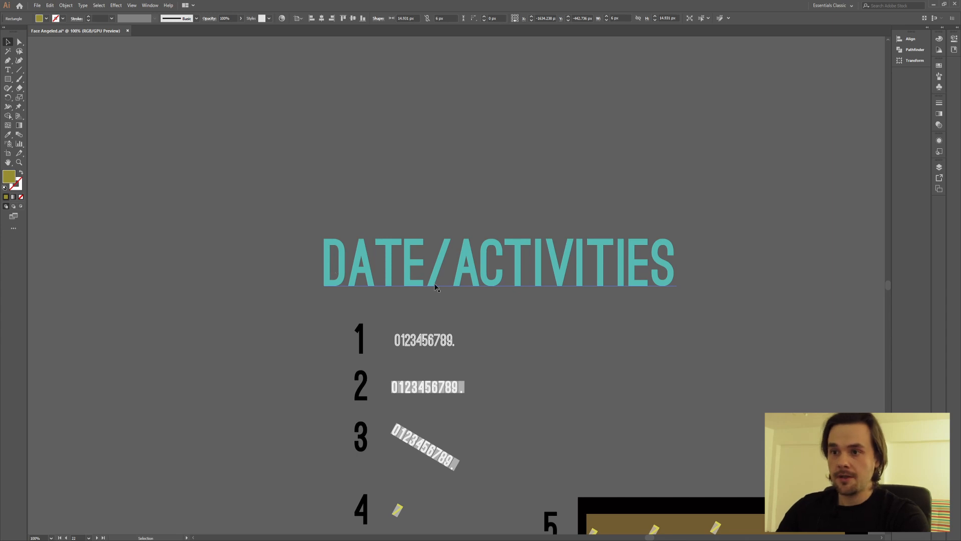
pyautogui.scroll(-1, 498, 387)
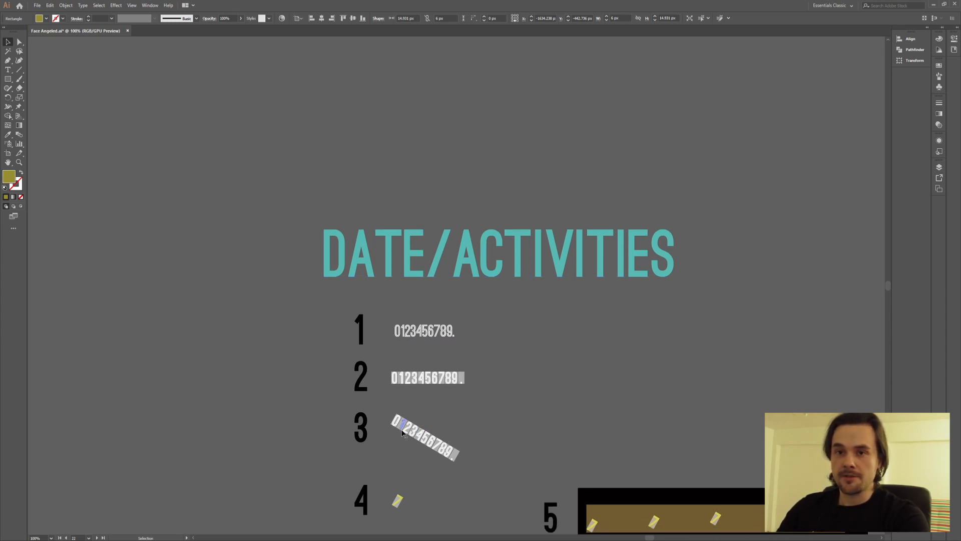
pyautogui.moveTo(490, 457); pyautogui.dragTo(633, 317)
pyautogui.moveTo(593, 353); pyautogui.dragTo(513, 312)
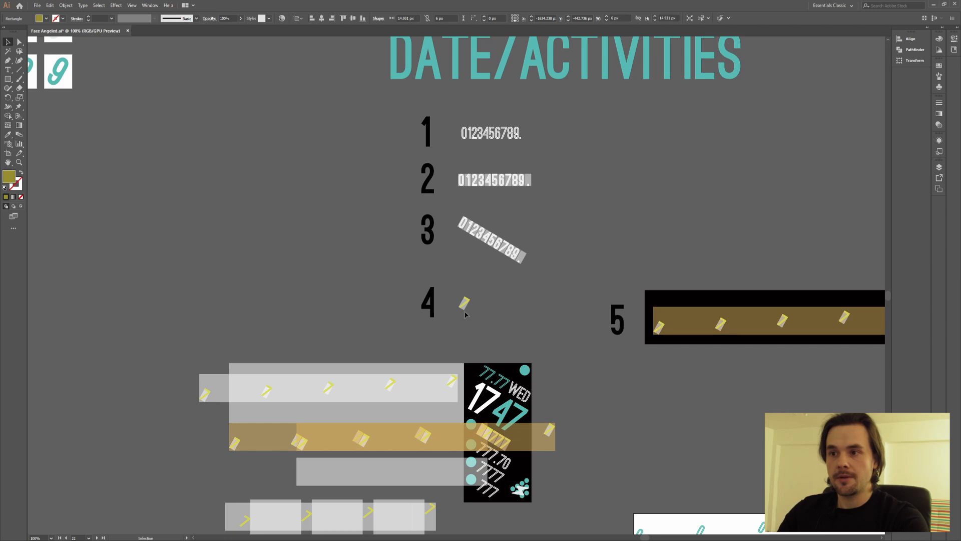
pyautogui.scroll(1, 538, 293)
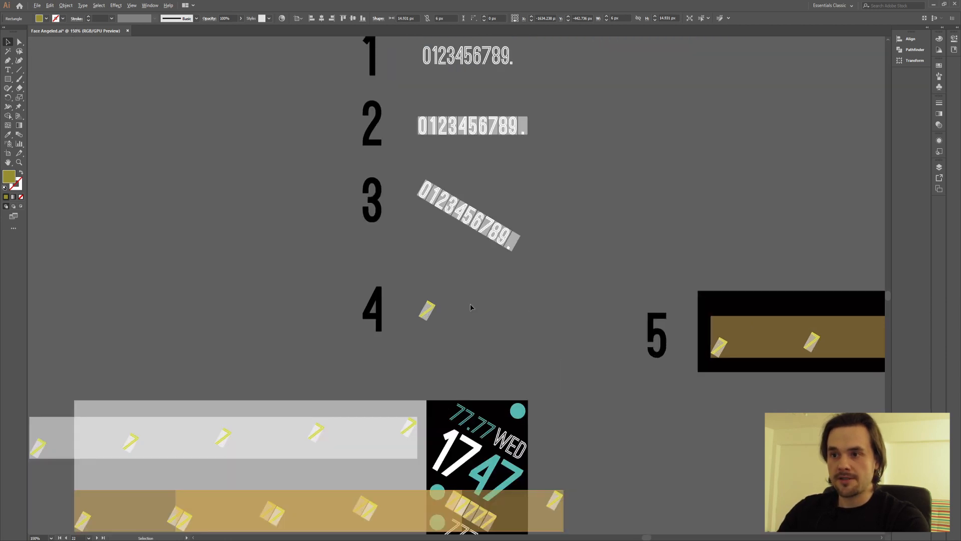
pyautogui.scroll(1, 496, 345)
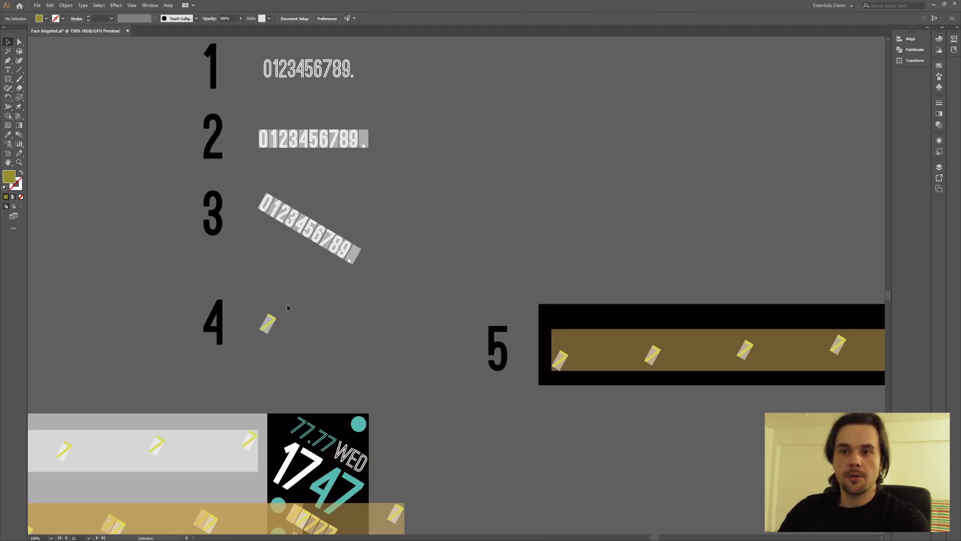
# Step: Inspect the single rotated 7 tile of stage 4 and compare it with the rotated digit strip of stage 3
pyautogui.click(268, 323)
pyautogui.moveTo(270, 324); pyautogui.dragTo(337, 251)
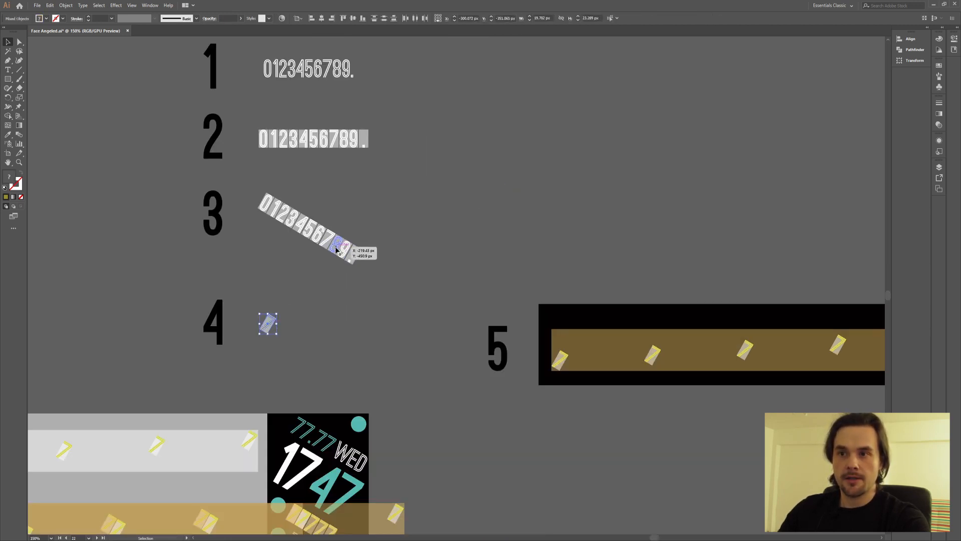
pyautogui.click(334, 332)
pyautogui.moveTo(326, 373); pyautogui.dragTo(405, 228)
pyautogui.moveTo(391, 366); pyautogui.dragTo(391, 367)
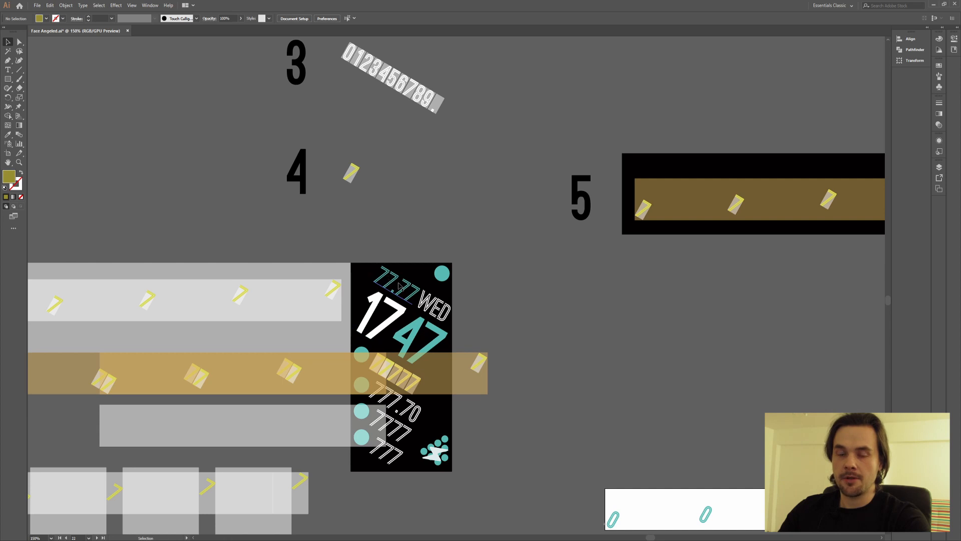
# Step: Inspect the stage 5 group of five spaced 7 tiles and compare it with the digit row on the watch face
pyautogui.scroll(3, 191, 257)
pyautogui.hscroll(4, 191, 258)
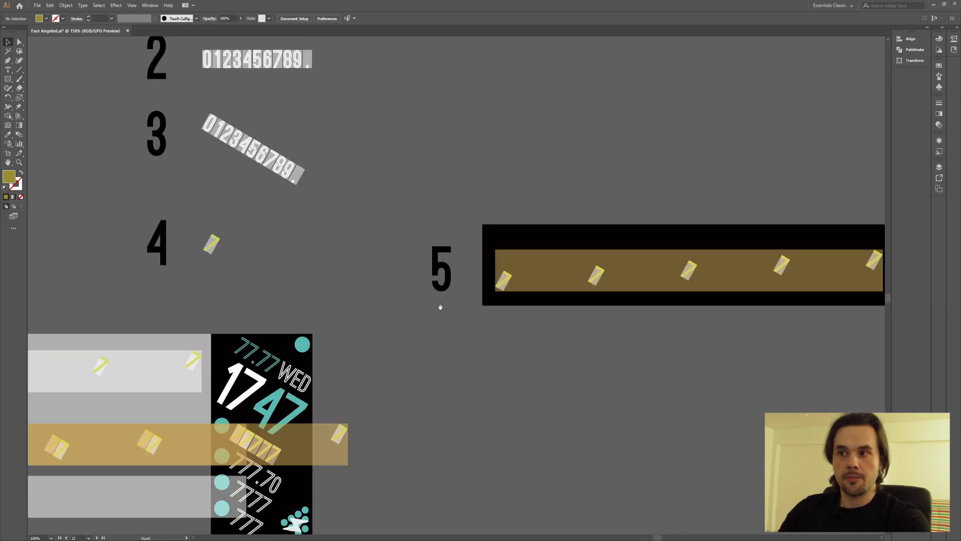
pyautogui.moveTo(440, 306); pyautogui.dragTo(382, 298)
pyautogui.click(386, 253)
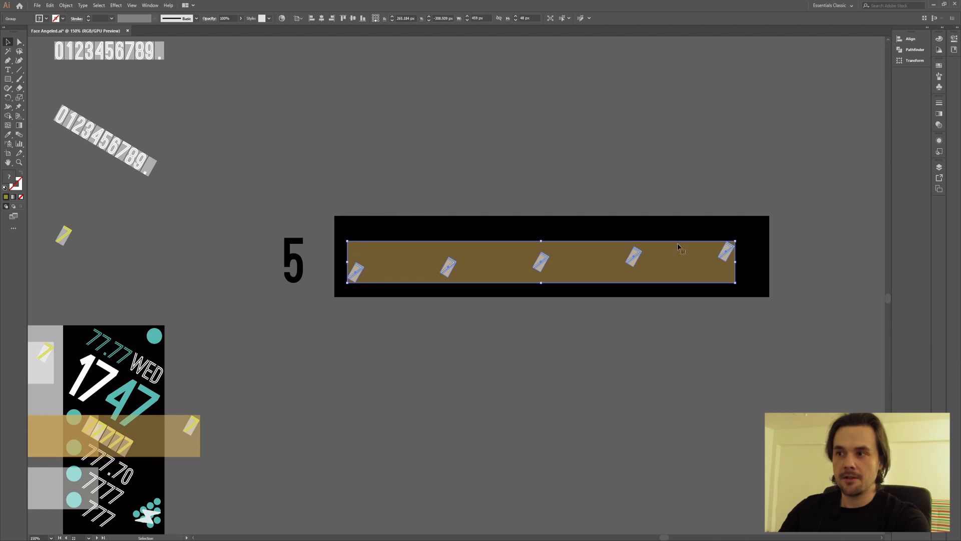
pyautogui.click(372, 340)
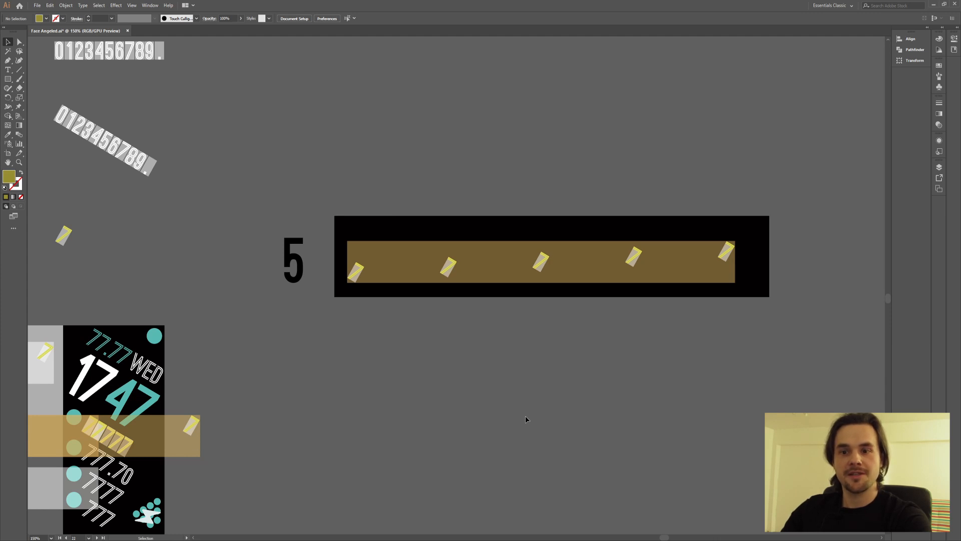
pyautogui.hscroll(-3, 500, 403)
pyautogui.scroll(-1, 500, 404)
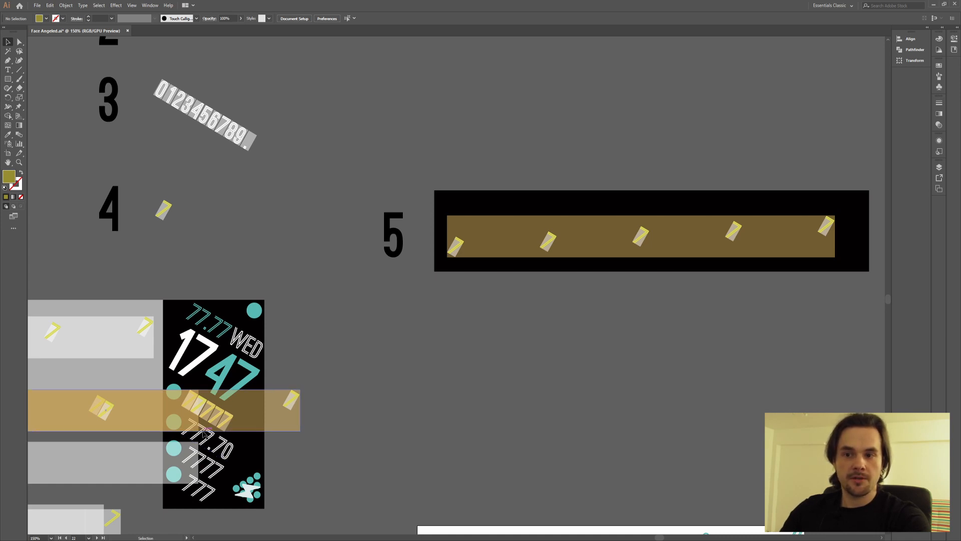
# Step: Clear the long strips off the watch face and complete the tilted grey tiles with yellow 7s over the five-digit row below the time
pyautogui.moveTo(520, 366); pyautogui.dragTo(424, 392)
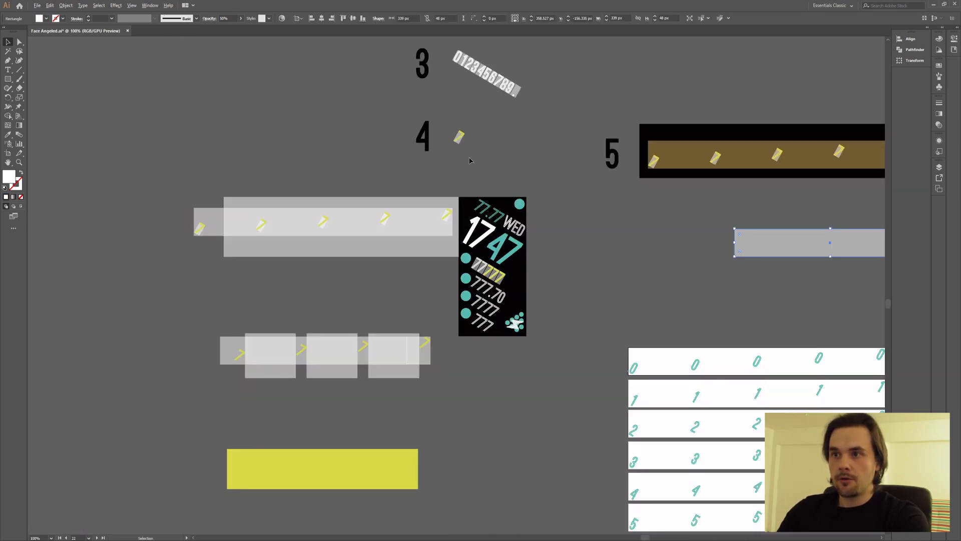
pyautogui.scroll(2, 453, 171)
pyautogui.click(510, 363)
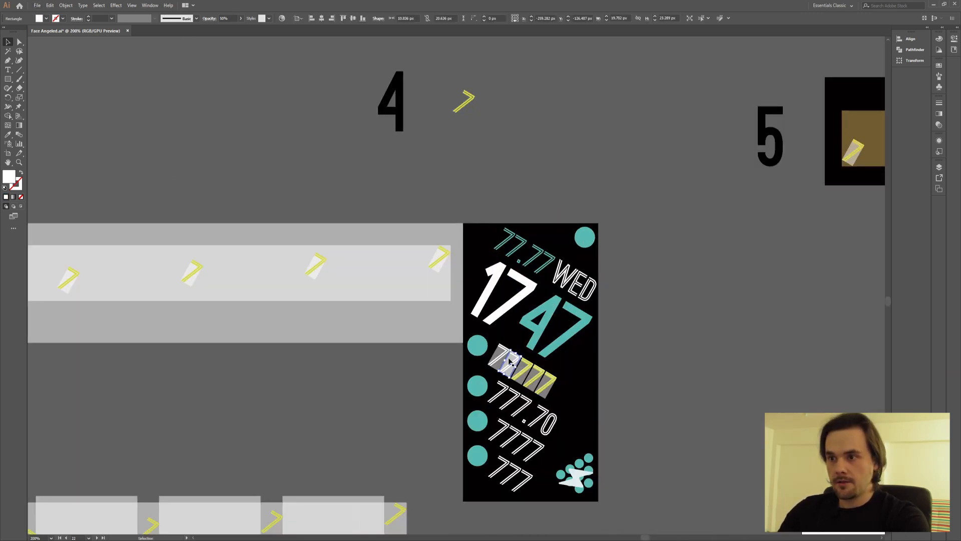
pyautogui.scroll(4, 512, 362)
pyautogui.scroll(3, 513, 360)
pyautogui.moveTo(453, 337); pyautogui.dragTo(313, 256)
pyautogui.click(610, 320)
pyautogui.moveTo(607, 324); pyautogui.dragTo(608, 317)
pyautogui.moveTo(609, 317); pyautogui.dragTo(609, 317)
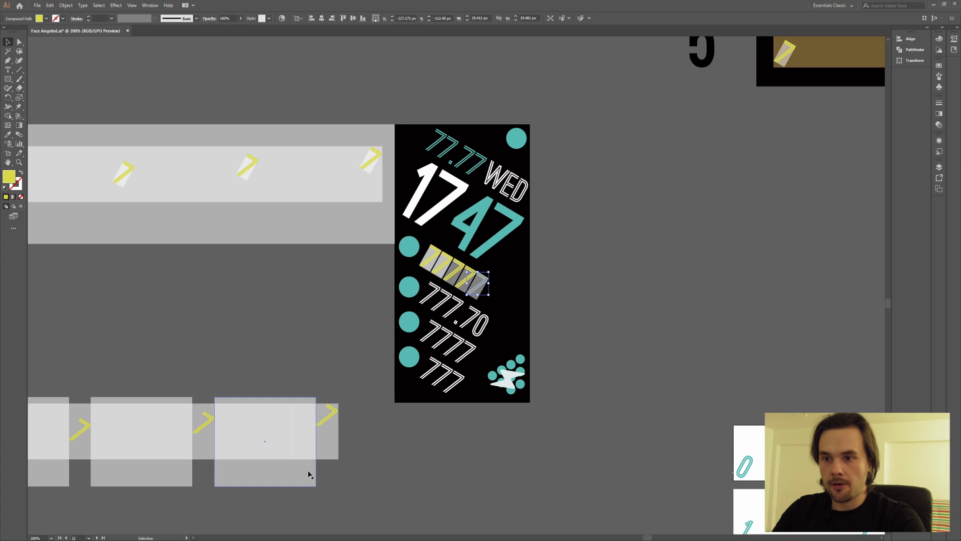
# Step: Move the lower translucent grey rectangle onto the watch face and align its upper edge with the top of the first yellow 7
pyautogui.click(310, 475)
pyautogui.moveTo(267, 458); pyautogui.dragTo(263, 379)
pyautogui.scroll(3, 354, 299)
pyautogui.moveTo(259, 312); pyautogui.dragTo(462, 289)
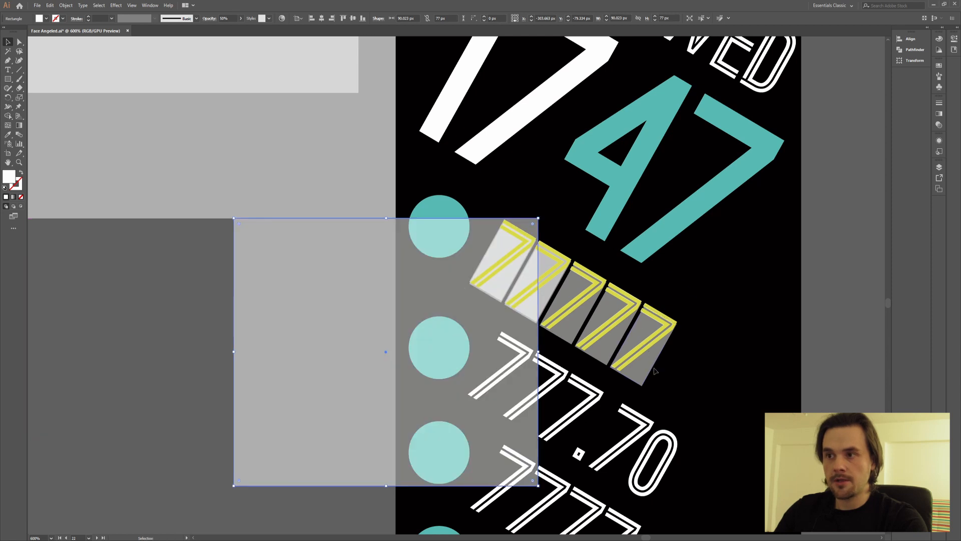
# Step: Resize the grey rectangle to about 133 px wide around the five tilted tiles and set its height to 48 px
pyautogui.moveTo(385, 486); pyautogui.dragTo(474, 387)
pyautogui.scroll(3, 674, 382)
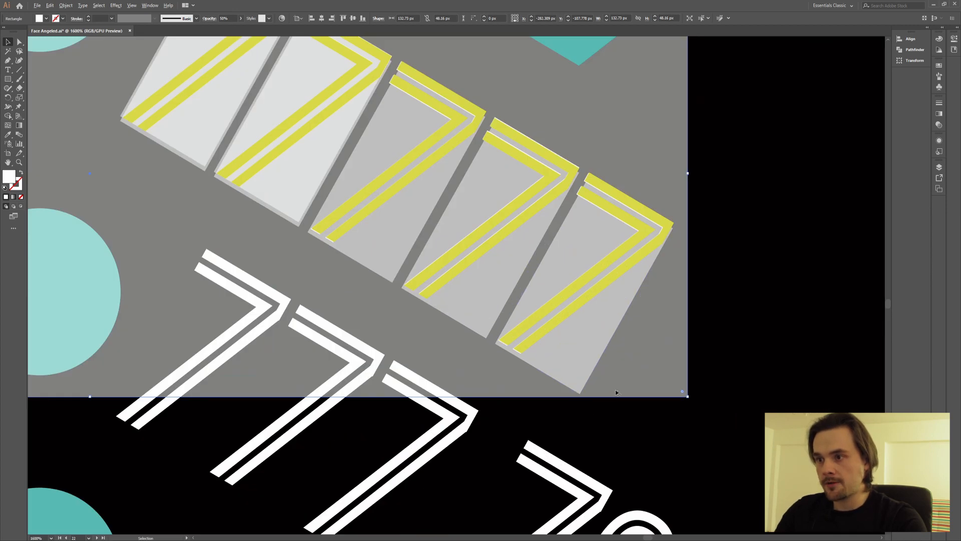
pyautogui.click(655, 20)
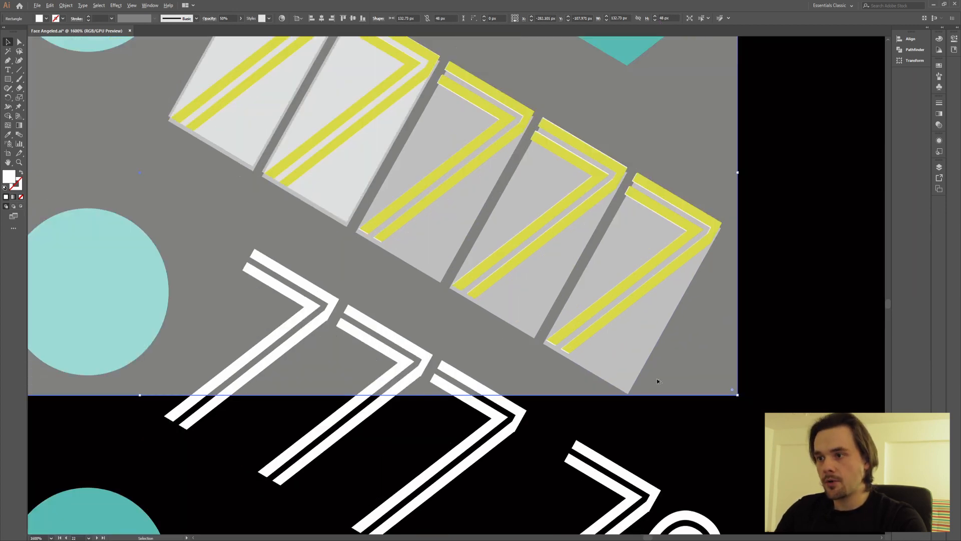
pyautogui.scroll(-3, 660, 382)
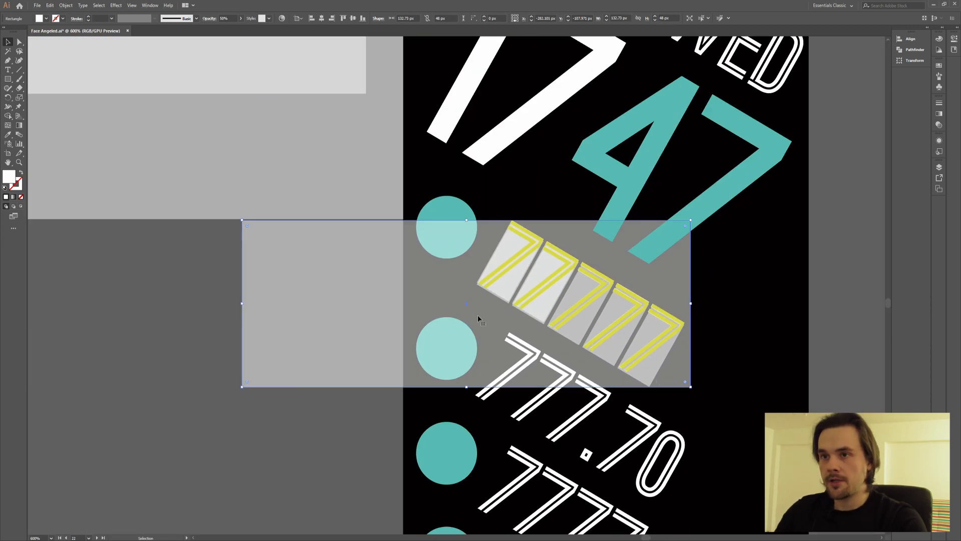
# Step: Trim the grey rectangle to span from the face's left edge to the first 7's right tip, and set its width to 42 px
pyautogui.moveTo(390, 291); pyautogui.dragTo(412, 328)
pyautogui.moveTo(264, 342); pyautogui.dragTo(425, 343)
pyautogui.moveTo(712, 340); pyautogui.dragTo(552, 341)
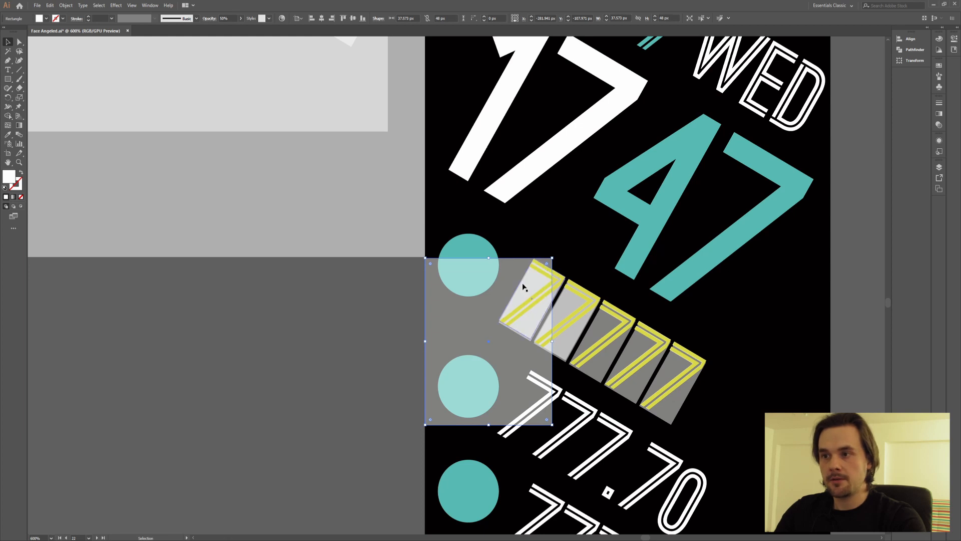
pyautogui.moveTo(527, 296); pyautogui.dragTo(483, 224)
pyautogui.moveTo(499, 458); pyautogui.dragTo(552, 458)
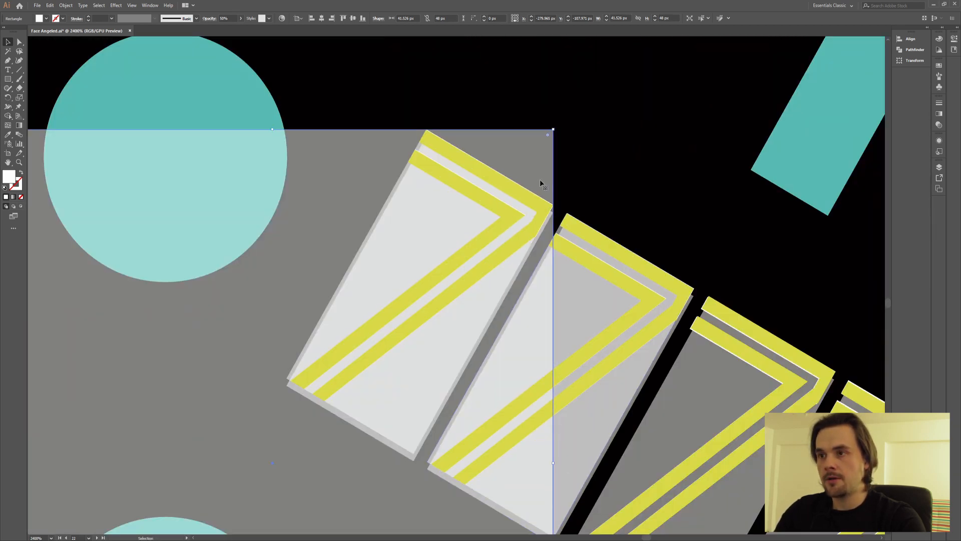
pyautogui.click(608, 19)
pyautogui.write('42')
pyautogui.press('Return')
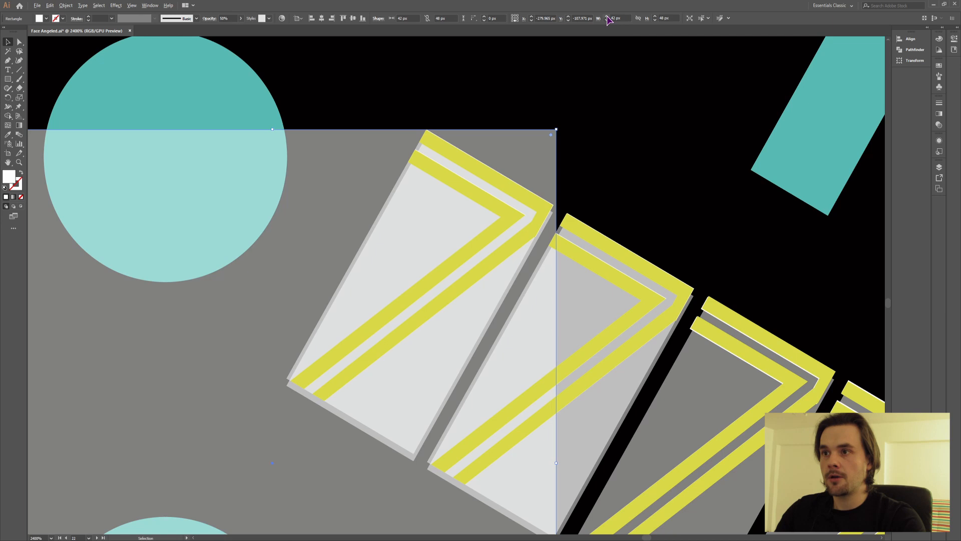
# Step: Align the 42 × 48 px rectangle with the face's left edge and place a copy with the first 7 against the face's right edge
pyautogui.hotkey('ctrl', '-')
pyautogui.press('space')
pyautogui.moveTo(125, 275); pyautogui.dragTo(229, 281)
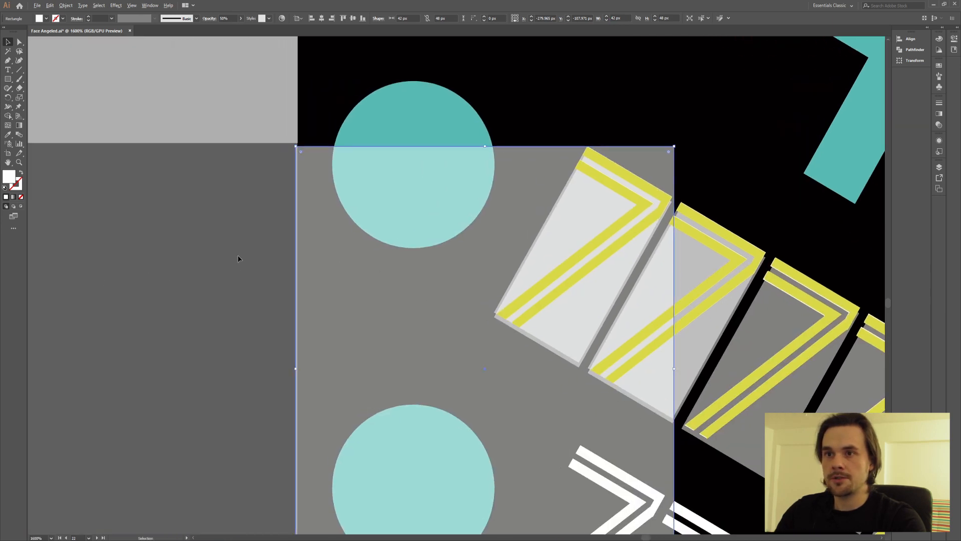
pyautogui.scroll(1, 235, 260)
pyautogui.moveTo(348, 269)
pyautogui.mouseDown()
pyautogui.moveTo(356, 268)
pyautogui.moveTo(347, 269)
pyautogui.mouseUp()
pyautogui.scroll(-6, 545, 251)
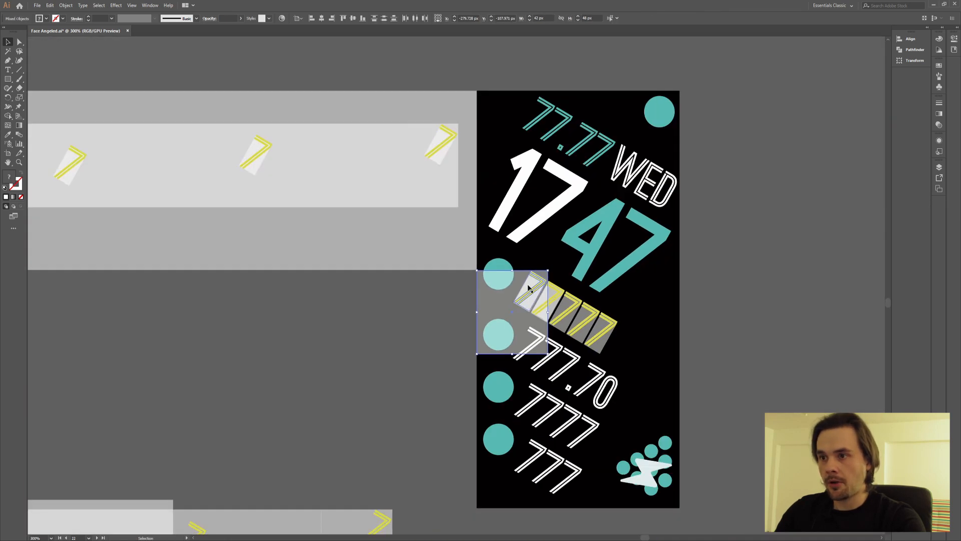
pyautogui.moveTo(495, 296); pyautogui.dragTo(702, 297)
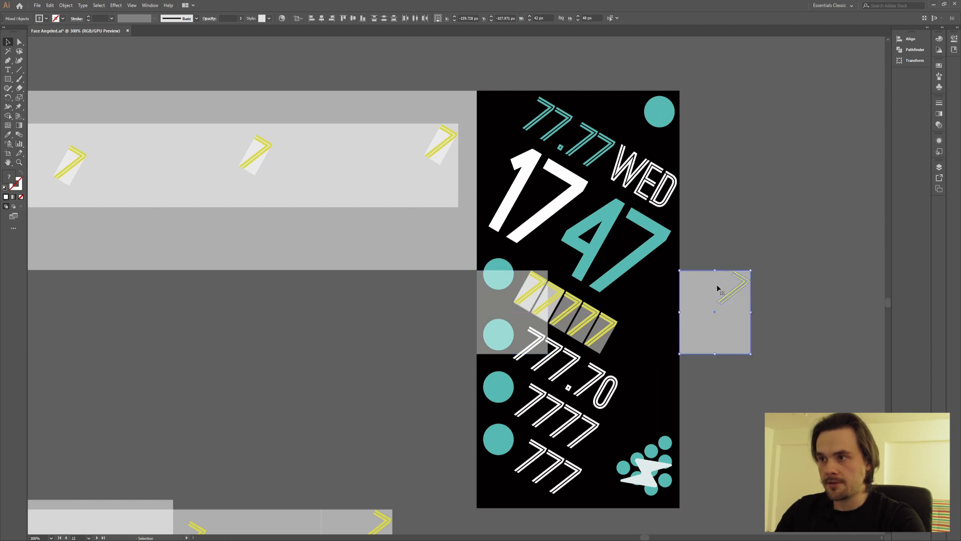
# Step: Move the original rectangle inside the face's right edge and stretch it to about 88 px wide, reaching the second tile's lower-left corner
pyautogui.scroll(2, 553, 269)
pyautogui.scroll(3, 571, 238)
pyautogui.moveTo(572, 239); pyautogui.dragTo(320, 262)
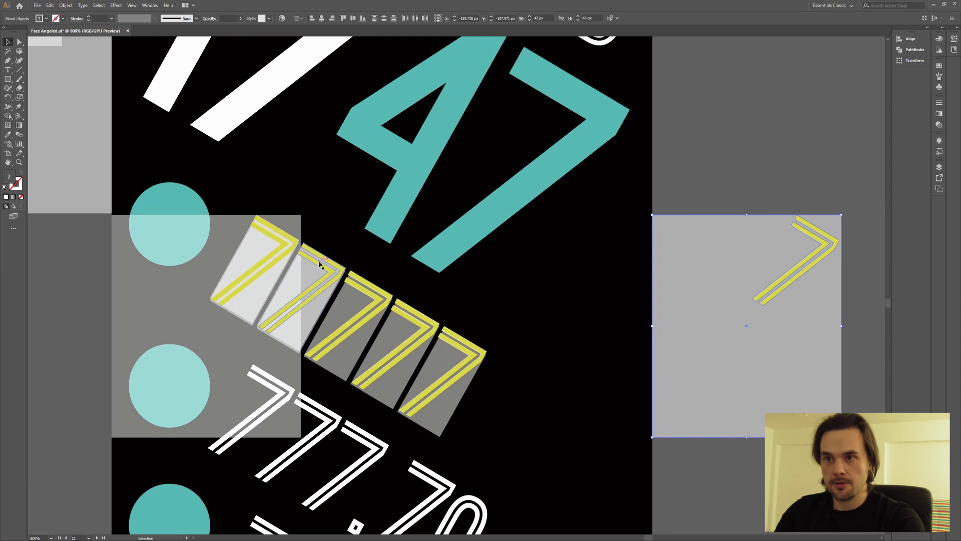
pyautogui.moveTo(163, 311); pyautogui.dragTo(517, 315)
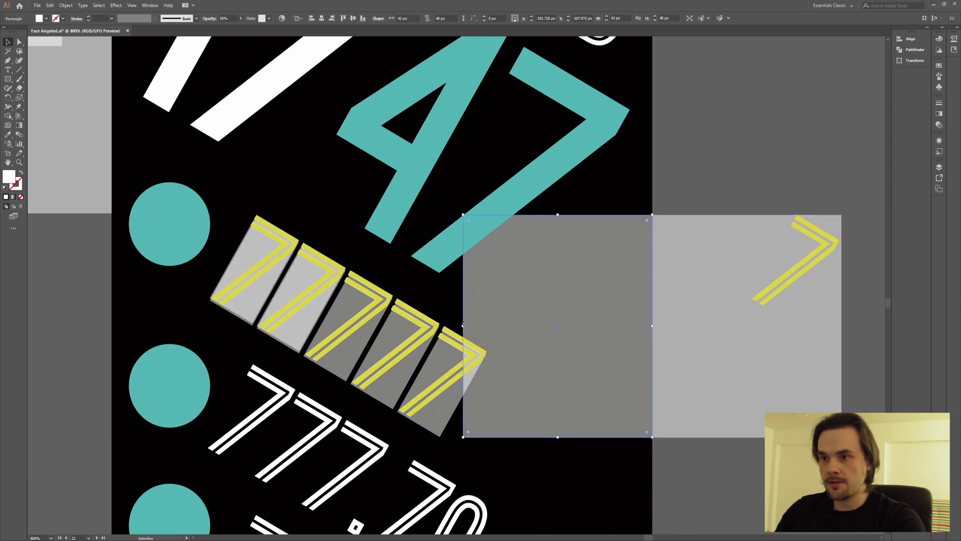
pyautogui.moveTo(462, 326); pyautogui.dragTo(258, 329)
pyautogui.scroll(5, 258, 329)
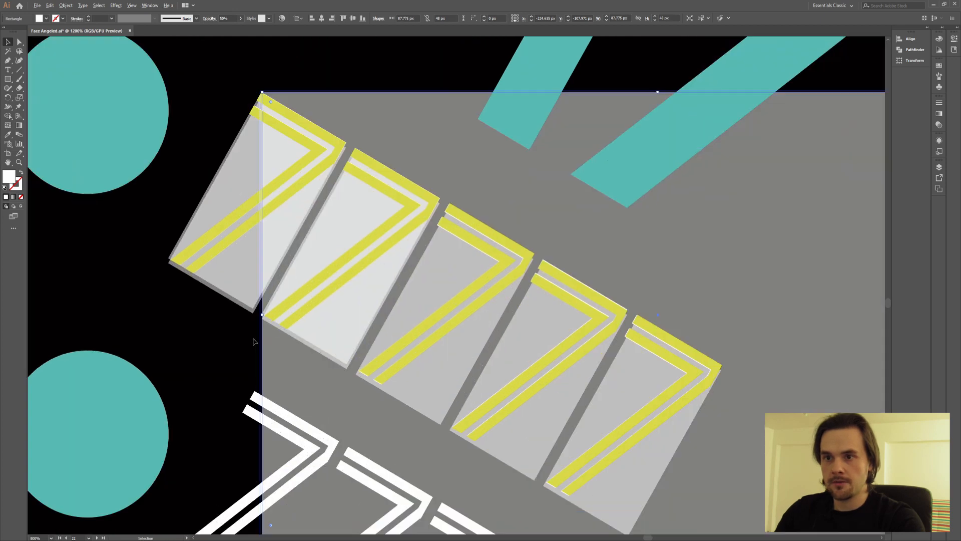
pyautogui.scroll(-6, 303, 266)
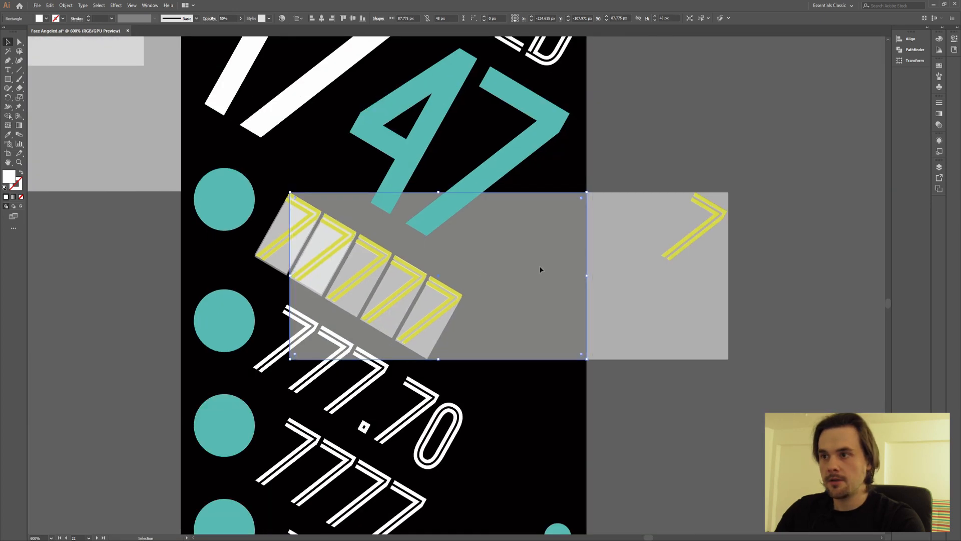
# Step: Set the width of the grey rectangle inside the watch face's right edge to 88 px
pyautogui.click(606, 16)
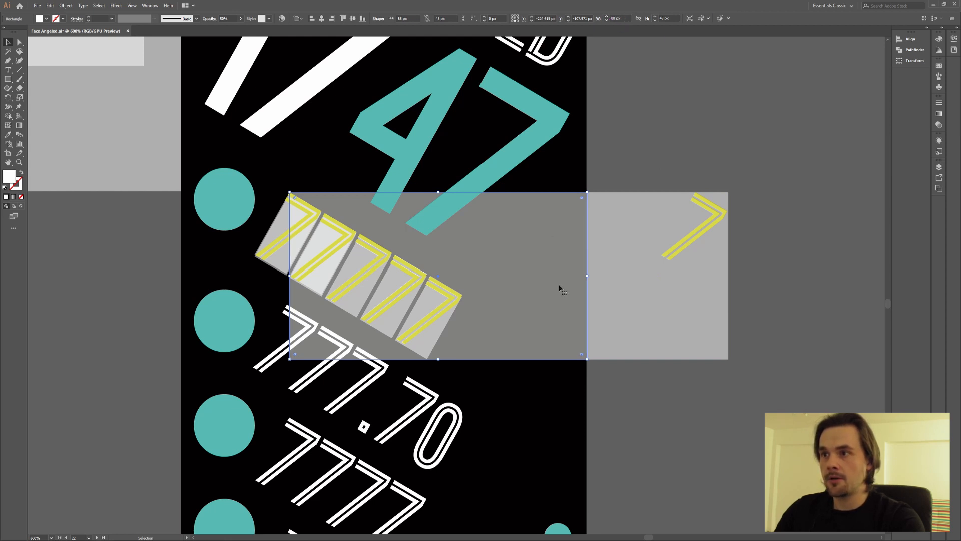
pyautogui.scroll(3, 596, 271)
pyautogui.moveTo(523, 157)
pyautogui.mouseDown()
pyautogui.moveTo(493, 157)
pyautogui.moveTo(518, 158)
pyautogui.mouseUp()
pyautogui.scroll(-3, 440, 215)
pyautogui.moveTo(401, 220); pyautogui.dragTo(480, 268)
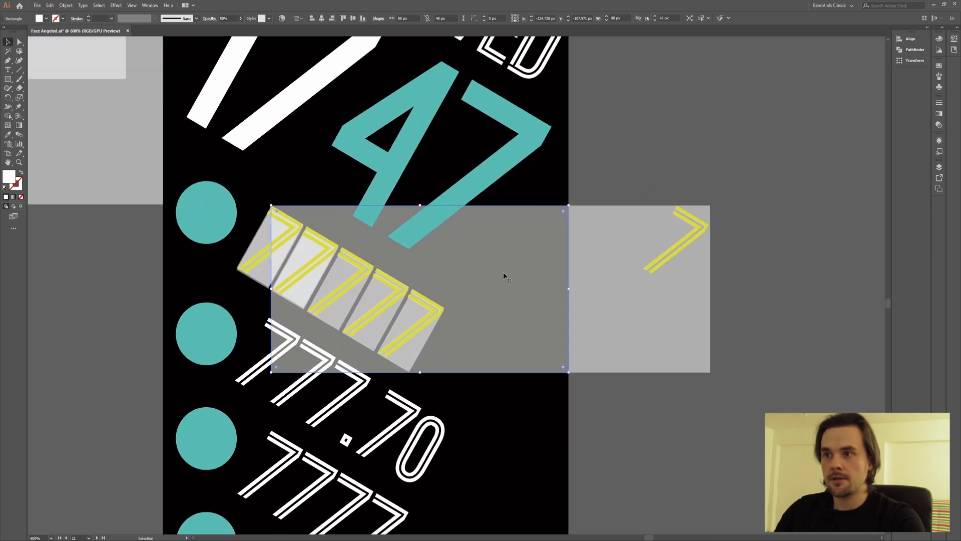
# Step: Copy the 88 px rectangle together with the second 7 against the outer side of the 42 px rectangle beside the face
pyautogui.keyDown('shift'); pyautogui.click(308, 269); pyautogui.keyUp('shift')
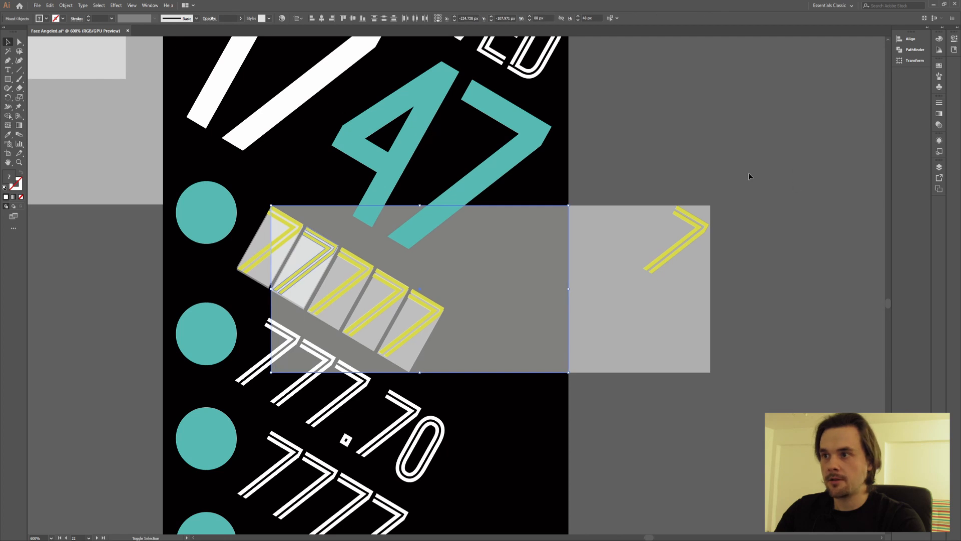
pyautogui.keyDown('shift'); pyautogui.click(674, 255); pyautogui.keyUp('shift')
pyautogui.moveTo(616, 283); pyautogui.dragTo(545, 267)
pyautogui.scroll(-2, 810, 259)
pyautogui.click(517, 317)
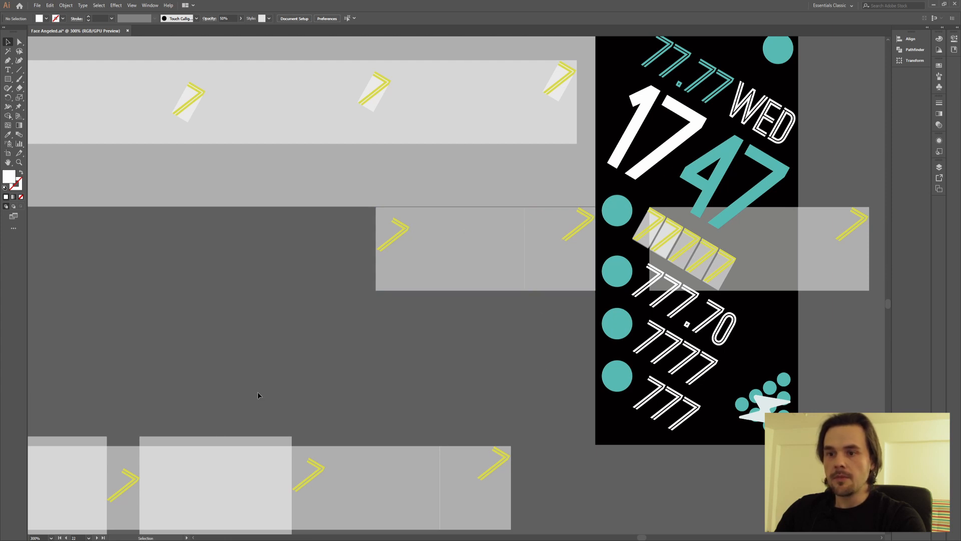
# Step: Add tilted background tiles behind the two 7s outside the face and place a copy of the 77 px high spacing rectangle between them
pyautogui.scroll(-3, 218, 426)
pyautogui.moveTo(294, 474); pyautogui.dragTo(380, 425)
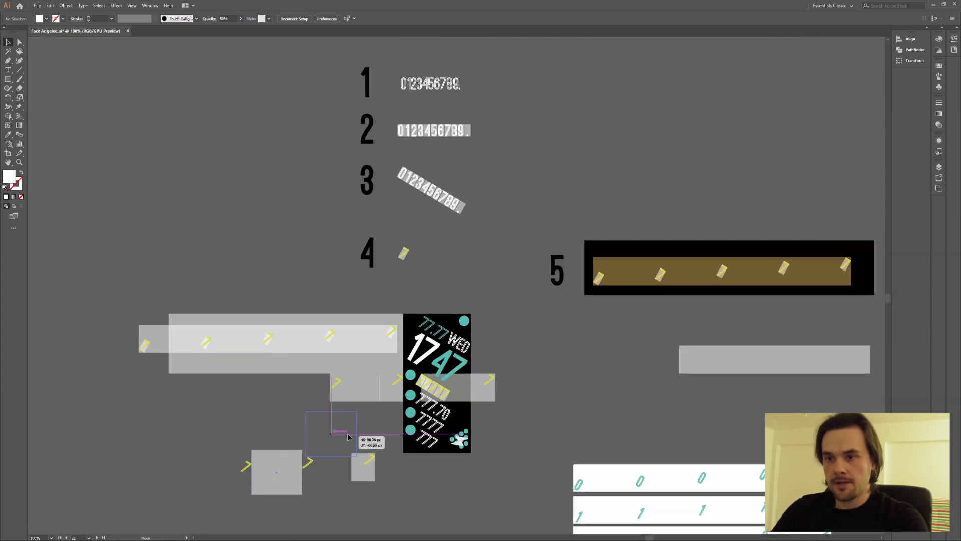
pyautogui.scroll(4, 421, 402)
pyautogui.click(447, 339)
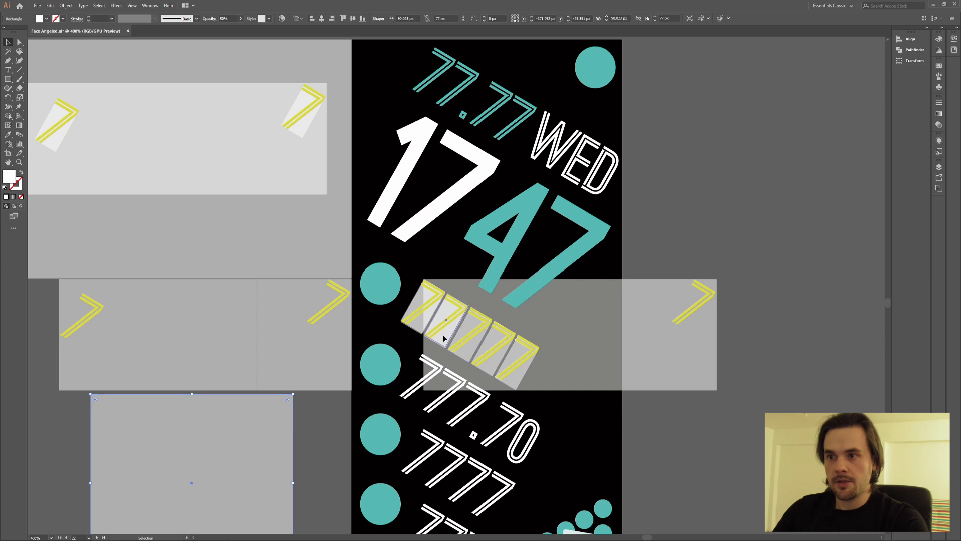
pyautogui.moveTo(466, 338); pyautogui.dragTo(326, 325)
pyautogui.moveTo(281, 478); pyautogui.dragTo(294, 371)
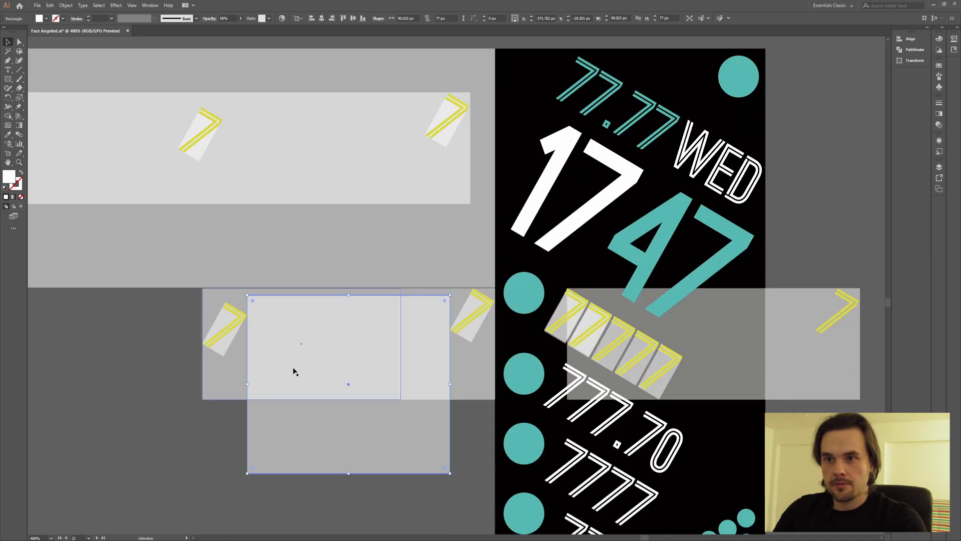
# Step: Trim the spacing rectangle to about 90.3 × 51.4 px so its side meets the corner of the first 7's tile
pyautogui.scroll(4, 252, 331)
pyautogui.scroll(4, 204, 223)
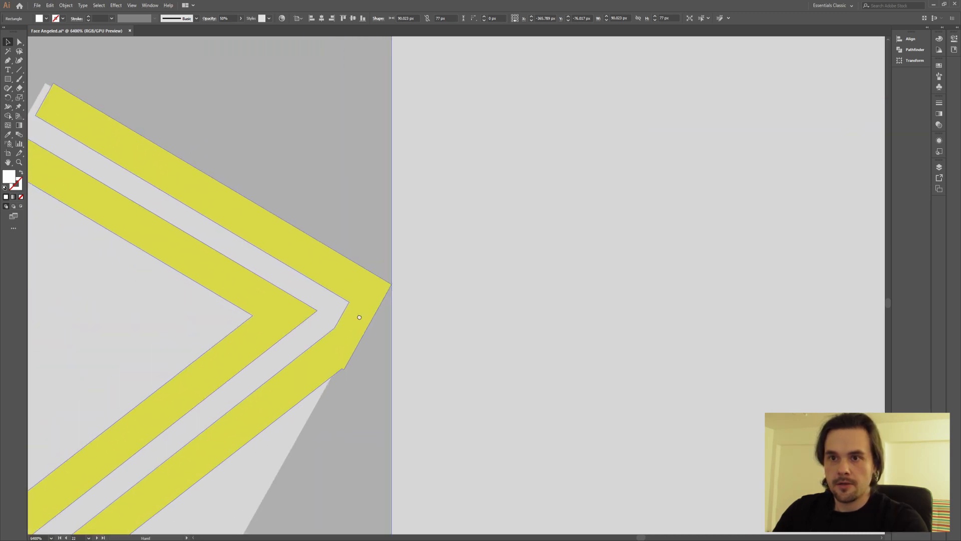
pyautogui.scroll(-5, 392, 287)
pyautogui.scroll(5, 453, 300)
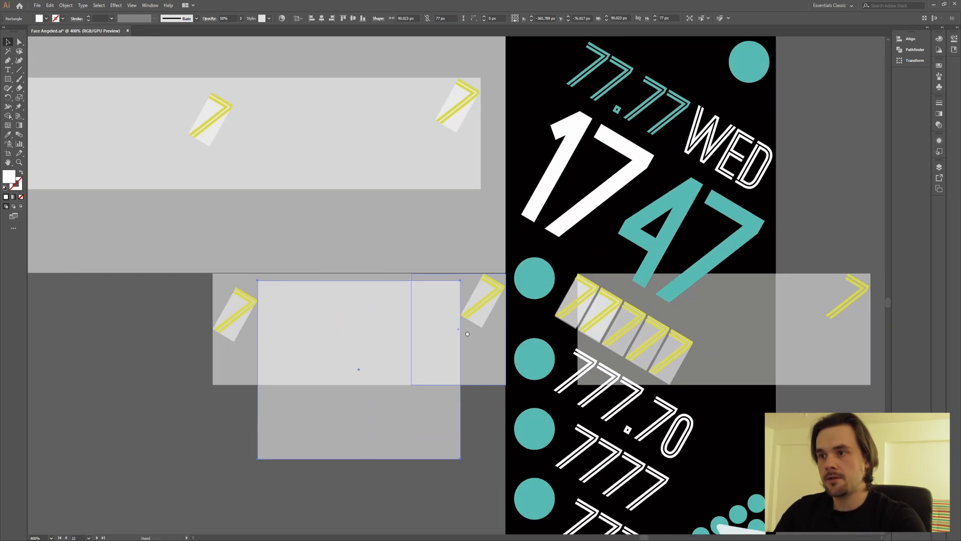
pyautogui.scroll(-4, 417, 447)
pyautogui.moveTo(458, 123); pyautogui.dragTo(451, 140)
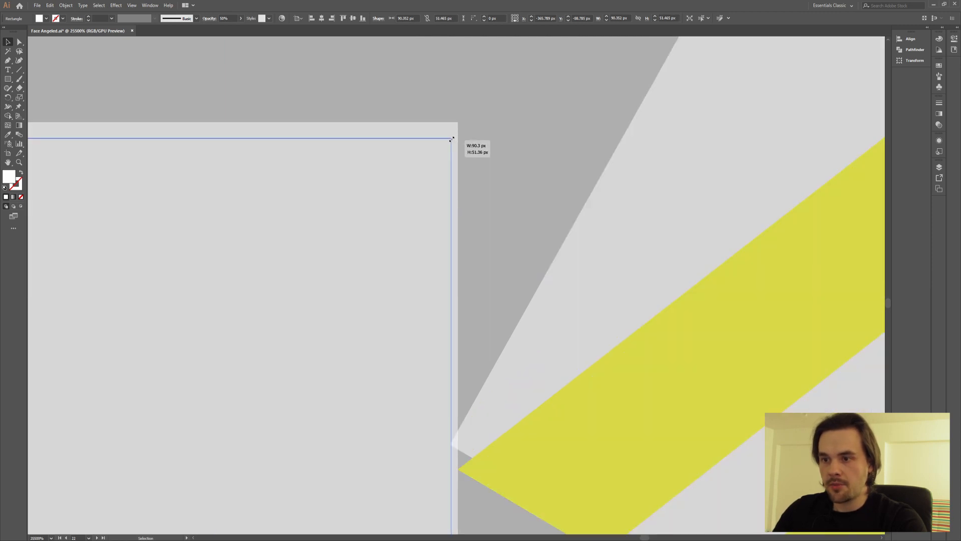
# Step: Copy the trimmed spacing rectangle to the outer side of the second 7's tile
pyautogui.scroll(-8, 511, 320)
pyautogui.scroll(2, 440, 386)
pyautogui.moveTo(543, 366); pyautogui.dragTo(294, 352)
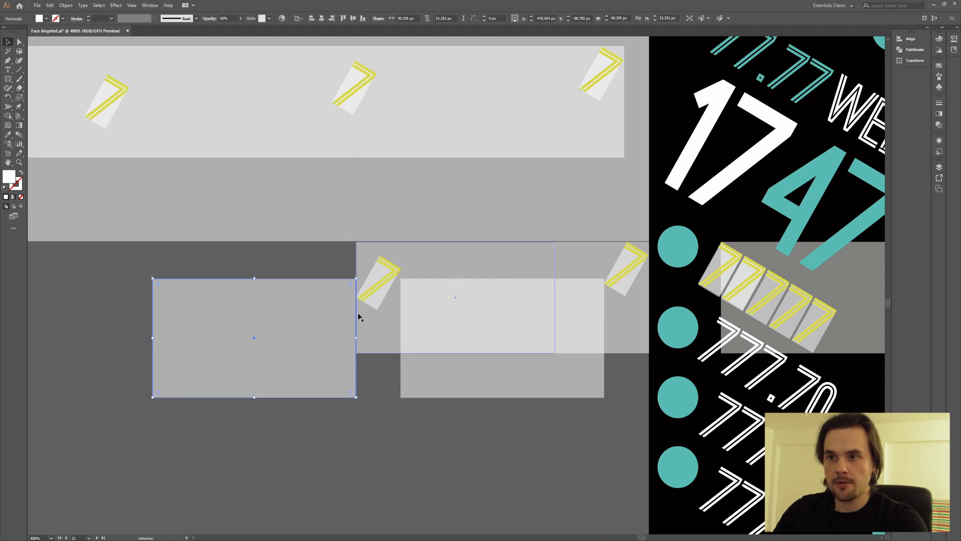
# Step: Delete the 42 px wide rectangle behind the first 7 beside the watch face
pyautogui.hscroll(-3, 380, 325)
pyautogui.scroll(1, 380, 325)
pyautogui.click(515, 301)
pyautogui.scroll(-2, 512, 319)
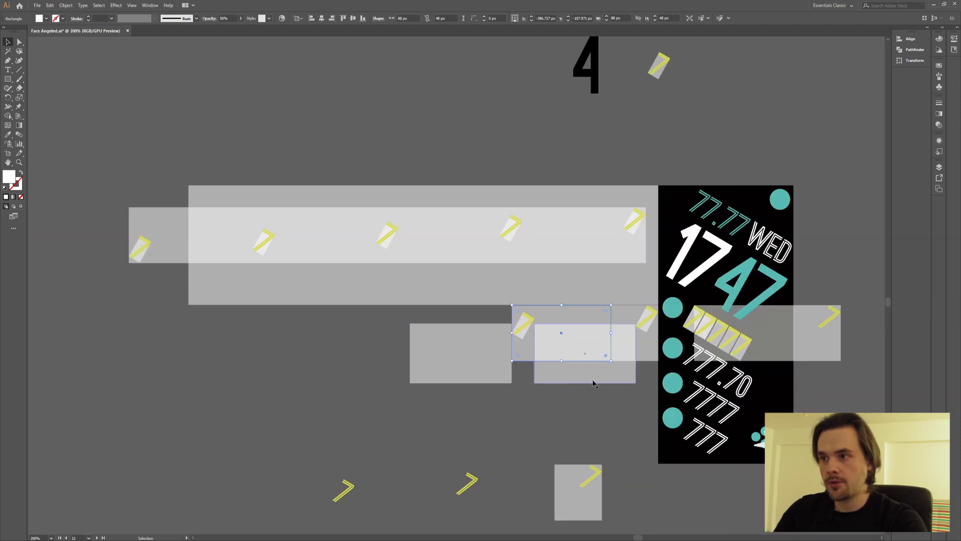
pyautogui.click(624, 320)
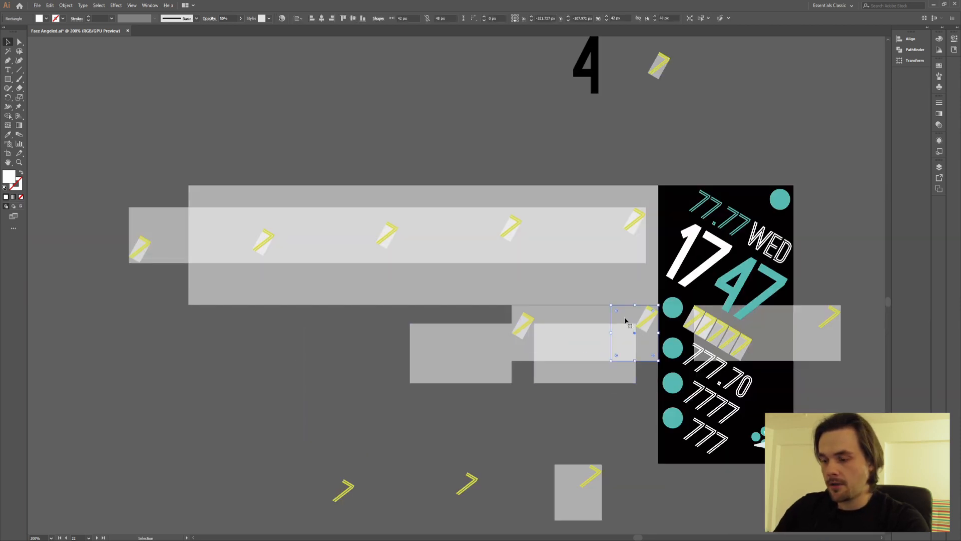
pyautogui.press('Delete')
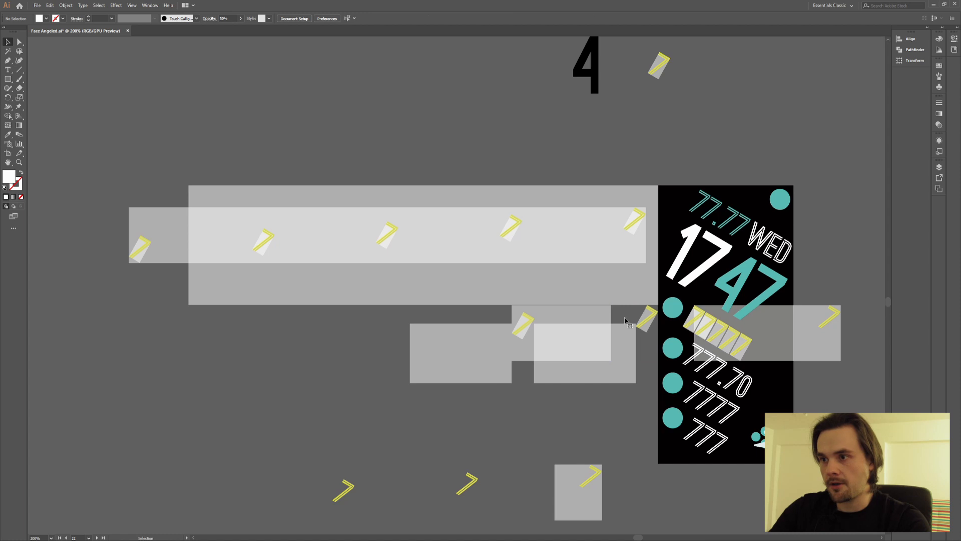
# Step: Stretch the 88 px rectangle inward to the face's left edge and outward to a total width of about 479 px
pyautogui.moveTo(611, 333); pyautogui.dragTo(658, 332)
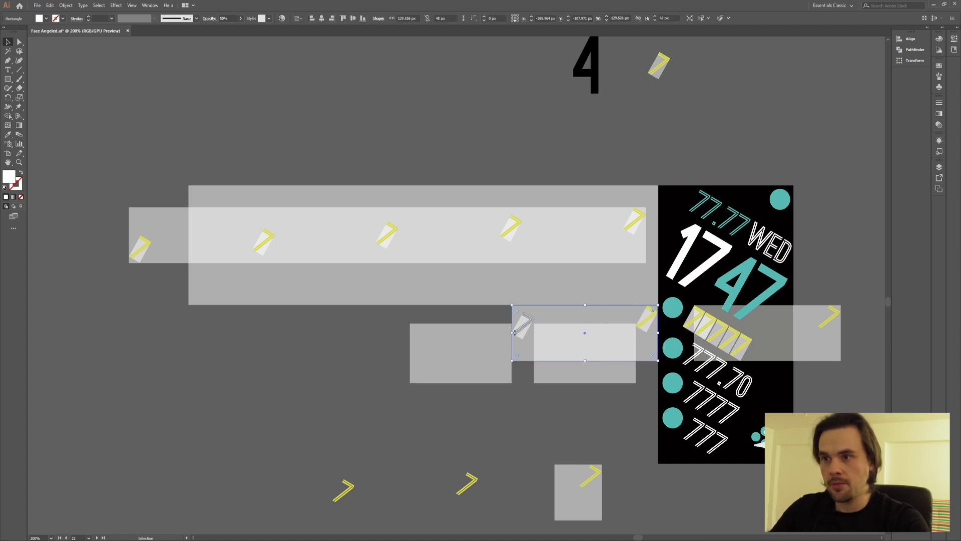
pyautogui.moveTo(511, 333); pyautogui.dragTo(119, 334)
pyautogui.moveTo(488, 415); pyautogui.dragTo(335, 426)
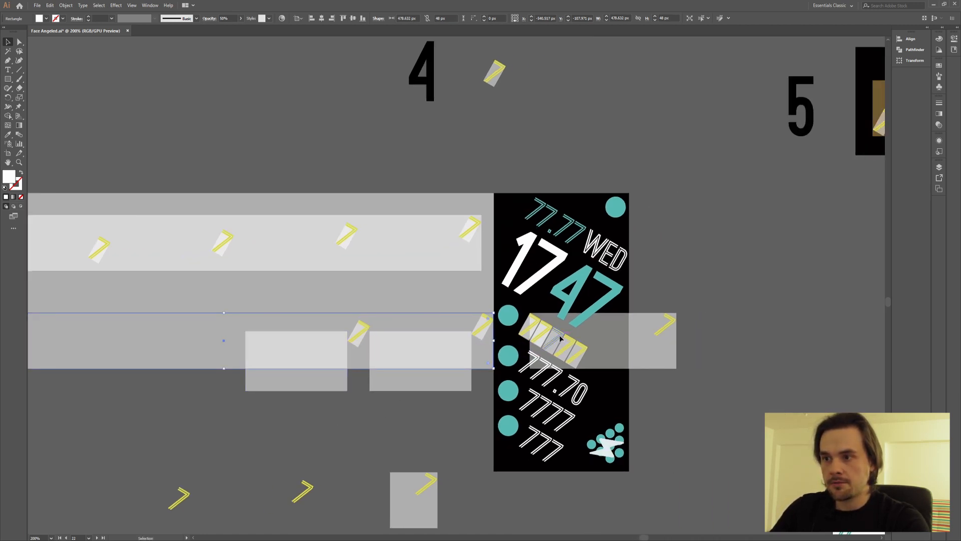
# Step: Copy the third, fourth and fifth 7s into the long strip using equal spacing rectangles, and trim the strip to about 460 px wide
pyautogui.moveTo(560, 339); pyautogui.dragTo(432, 314)
pyautogui.scroll(3, 428, 316)
pyautogui.scroll(-2, 464, 346)
pyautogui.click(540, 413)
pyautogui.moveTo(560, 404); pyautogui.dragTo(373, 395)
pyautogui.scroll(-4, 470, 417)
pyautogui.moveTo(575, 385)
pyautogui.mouseDown()
pyautogui.moveTo(353, 382)
pyautogui.moveTo(354, 402)
pyautogui.moveTo(317, 402)
pyautogui.mouseUp()
pyautogui.click(373, 415)
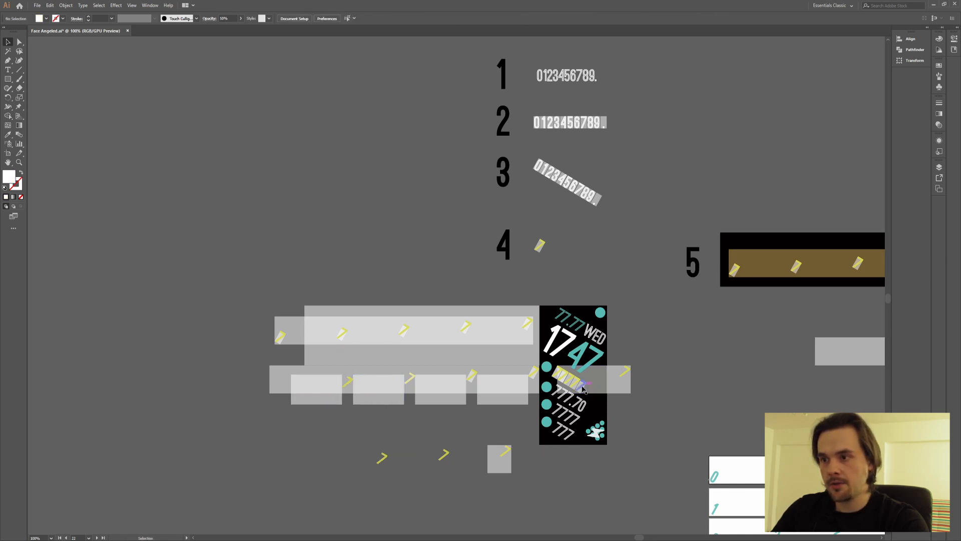
pyautogui.moveTo(583, 385); pyautogui.dragTo(288, 386)
pyautogui.scroll(4, 257, 410)
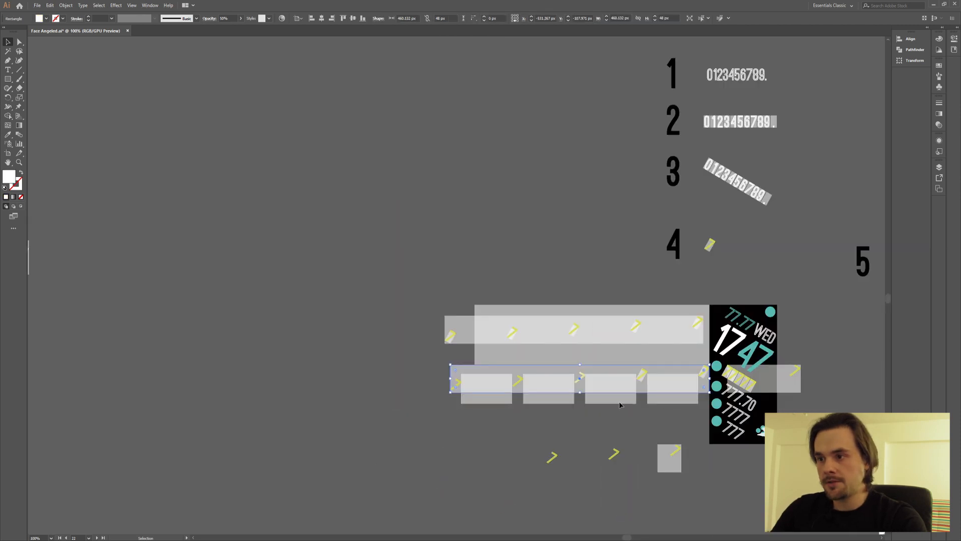
# Step: Delete the four spacing rectangles and group the strip with its five 7s, aligned to the face's left edge
pyautogui.moveTo(467, 402); pyautogui.dragTo(651, 442)
pyautogui.press('Delete')
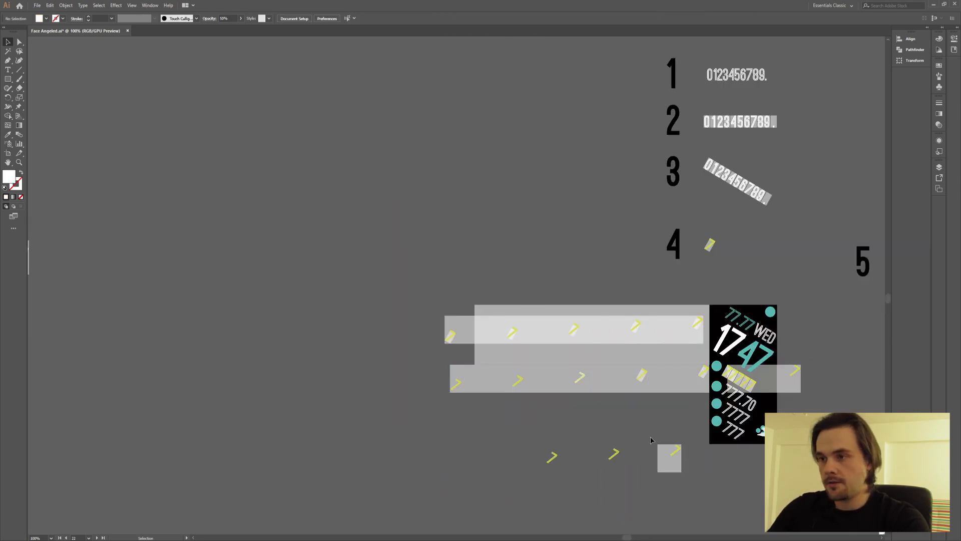
pyautogui.moveTo(707, 372); pyautogui.dragTo(696, 384)
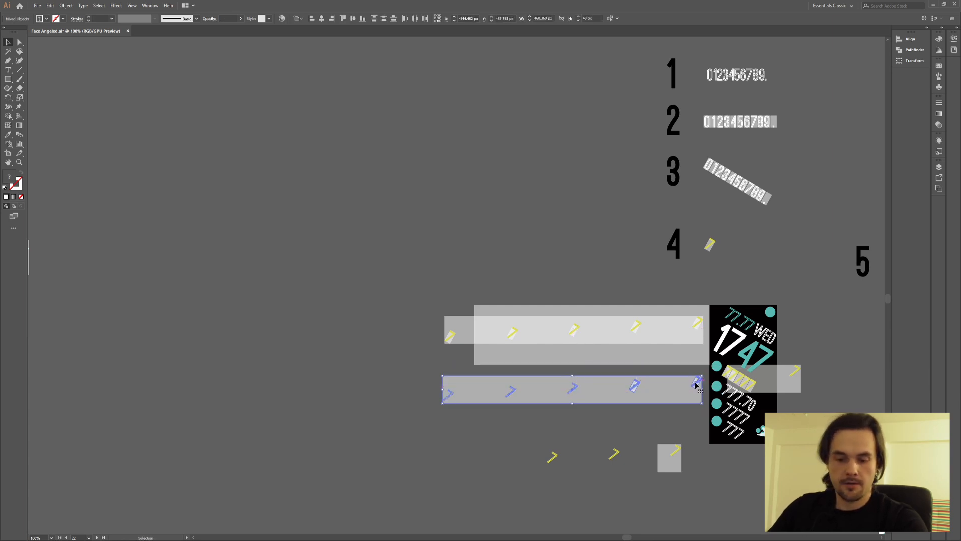
pyautogui.hotkey('ctrl', 'g')
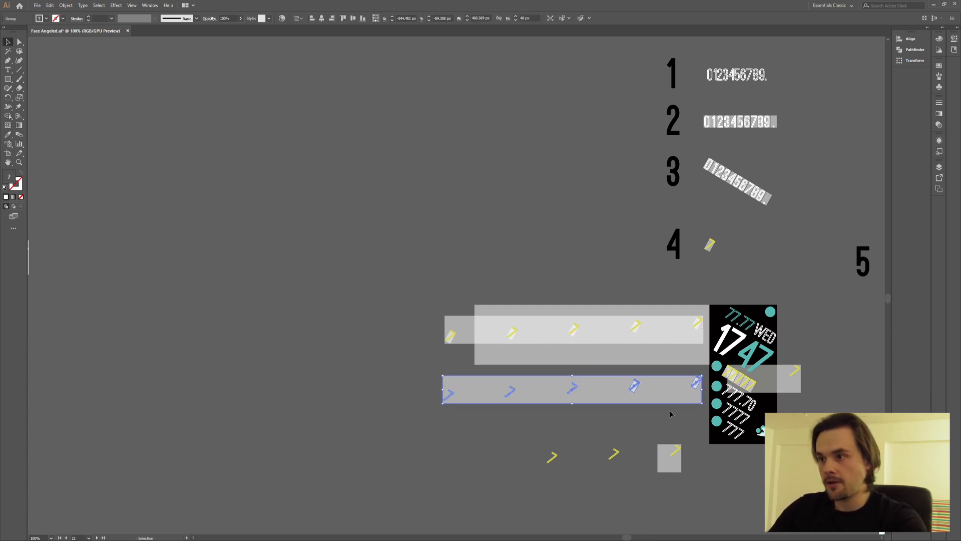
pyautogui.moveTo(811, 361); pyautogui.dragTo(699, 364)
pyautogui.scroll(2, 540, 401)
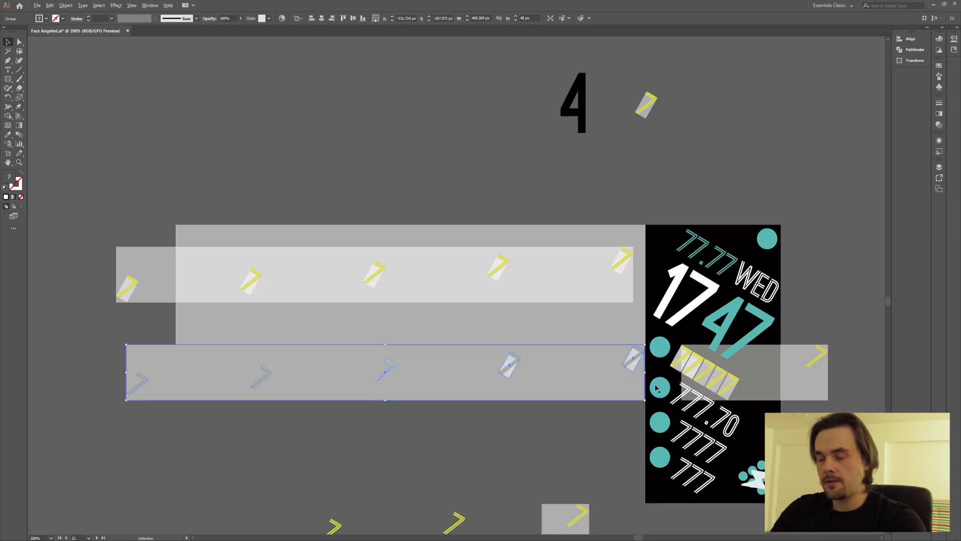
# Step: Move the grouped strip of five 7s to the empty area just above the finished digit rows
pyautogui.scroll(-2, 263, 388)
pyautogui.scroll(-1, 398, 394)
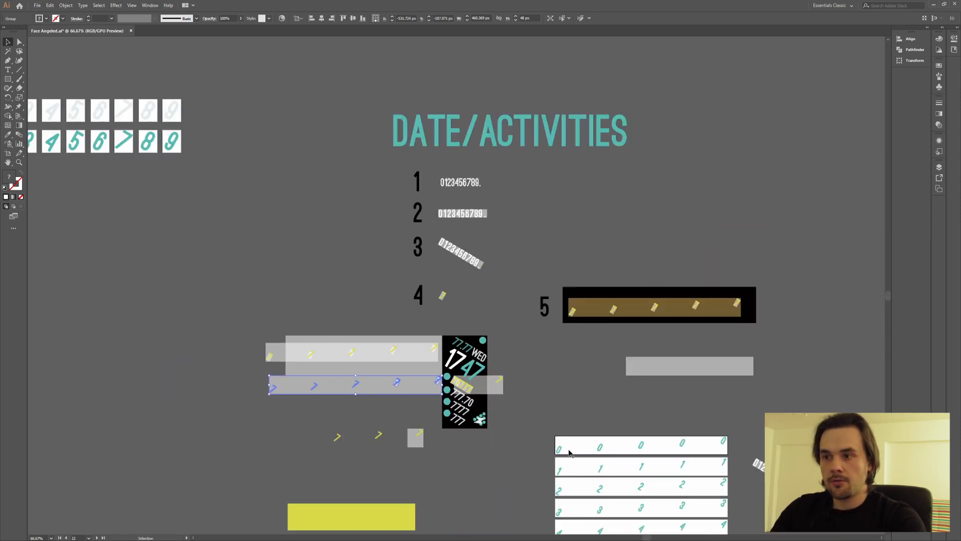
pyautogui.moveTo(588, 452); pyautogui.dragTo(531, 316)
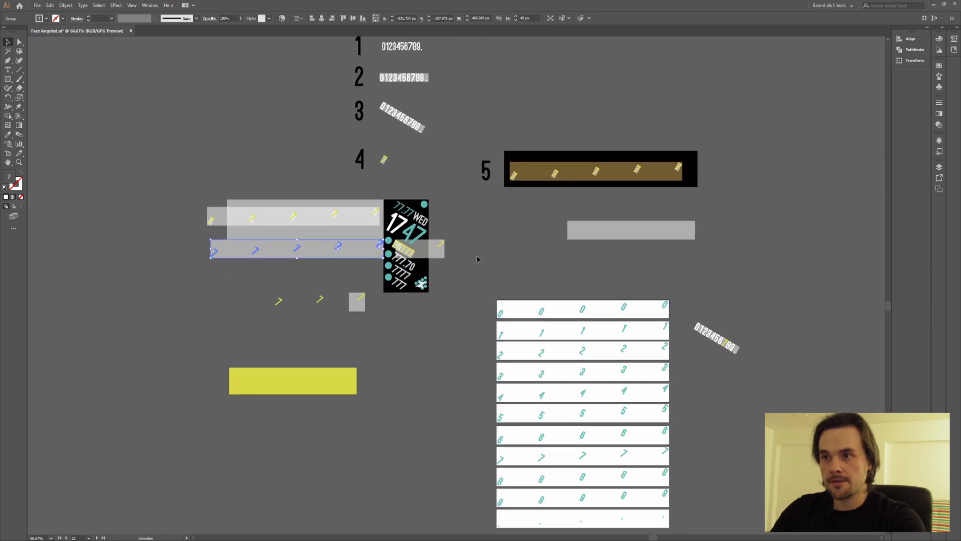
pyautogui.moveTo(330, 256); pyautogui.dragTo(611, 282)
pyautogui.scroll(1, 614, 344)
pyautogui.moveTo(542, 290); pyautogui.dragTo(521, 216)
pyautogui.scroll(-1, 521, 218)
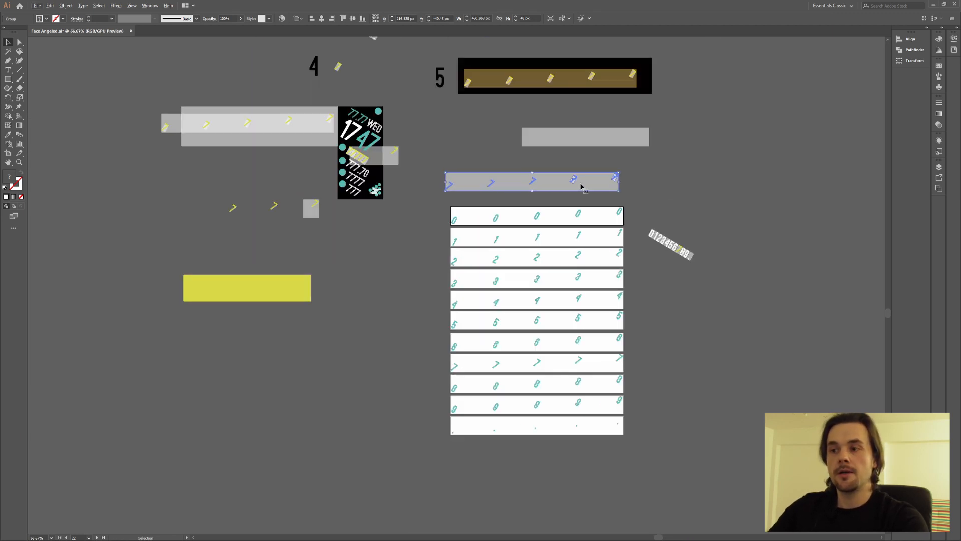
pyautogui.scroll(2, 580, 186)
pyautogui.scroll(-1, 580, 185)
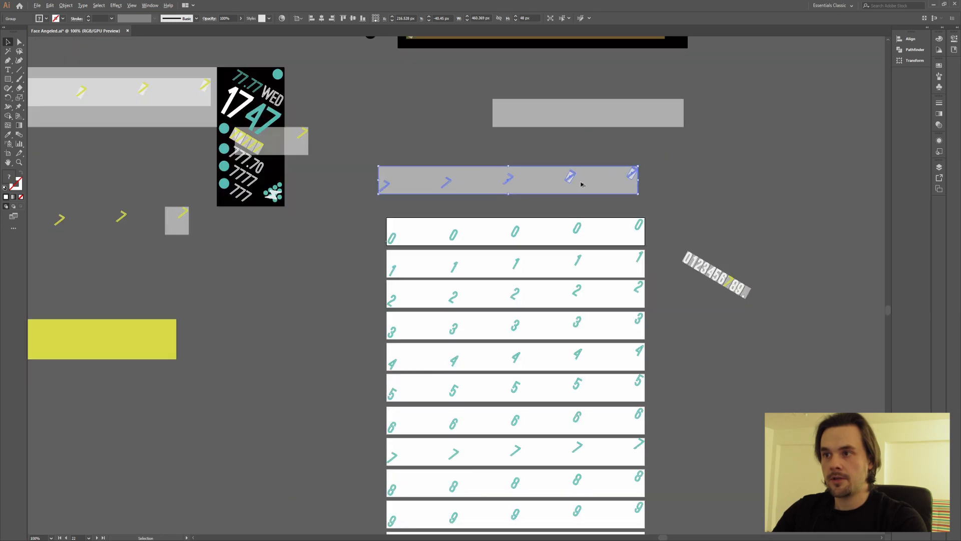
# Step: Try the grouped strip over the finished row of 7s, and undo the move
pyautogui.moveTo(551, 186); pyautogui.dragTo(560, 461)
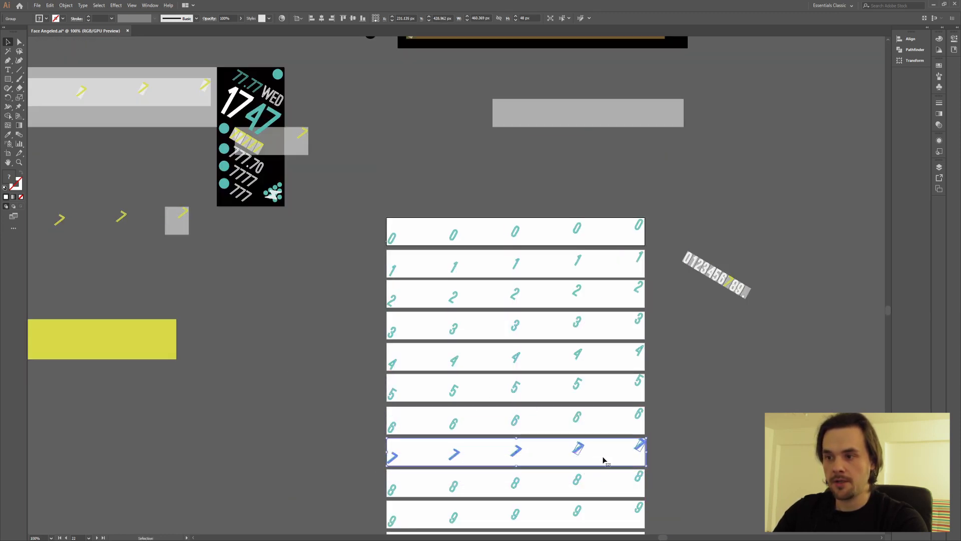
pyautogui.hotkey('ctrl', 'z')
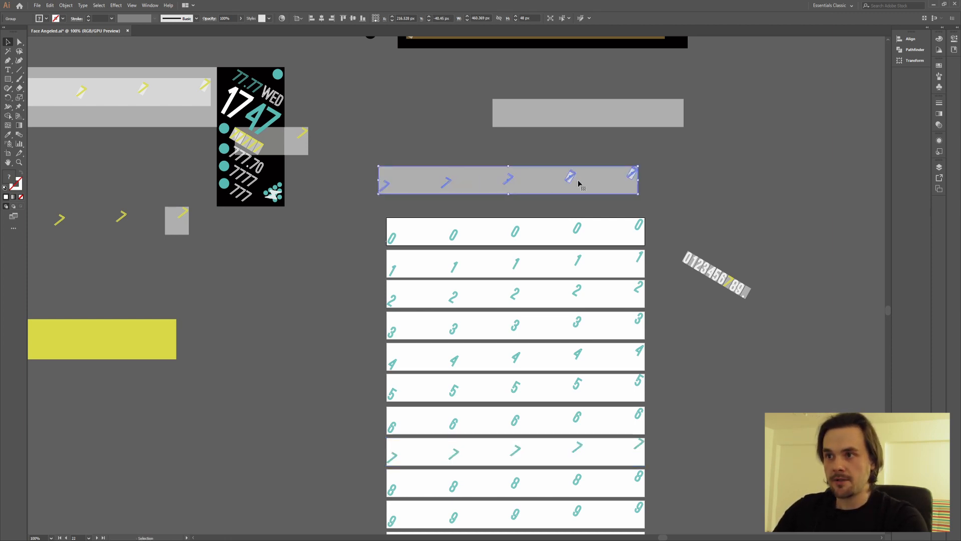
pyautogui.click(699, 189)
# Step: Ungroup the strip and delete the yellow 7s from its two tiled positions, keeping the tilted background tiles
pyautogui.click(571, 183)
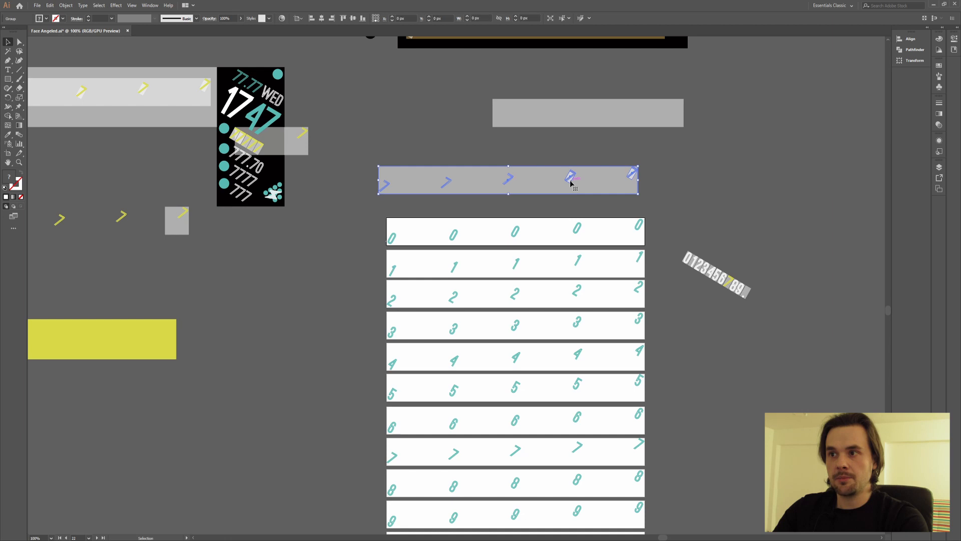
pyautogui.scroll(5, 570, 180)
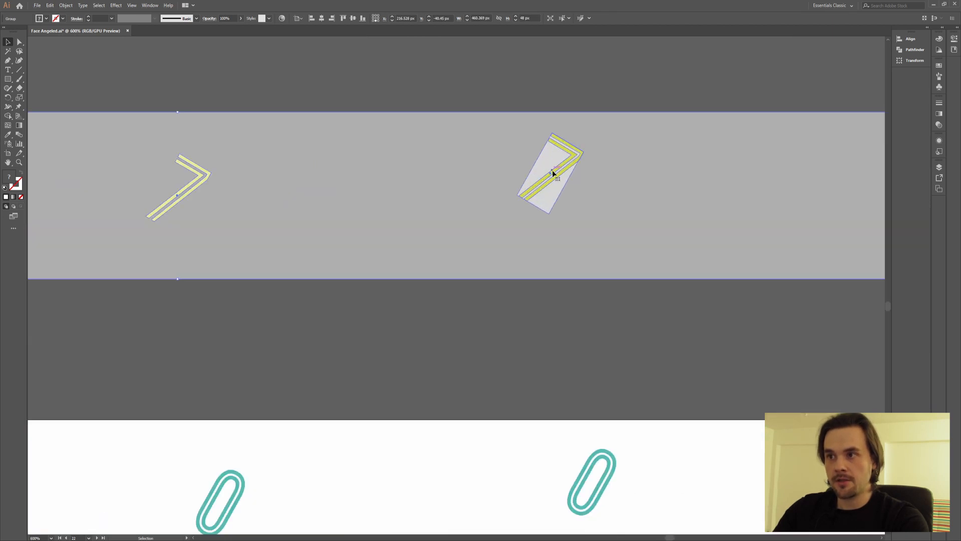
pyautogui.rightClick(628, 192)
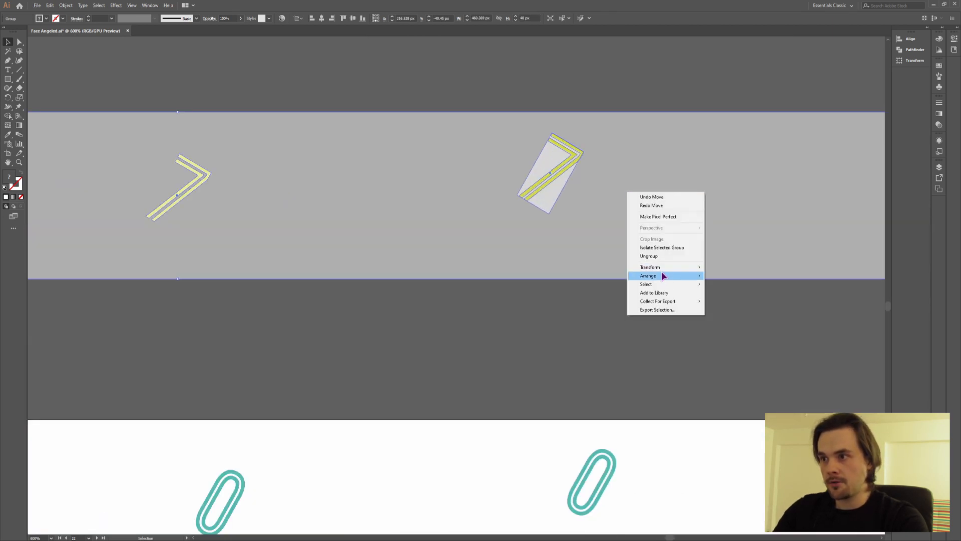
pyautogui.click(663, 256)
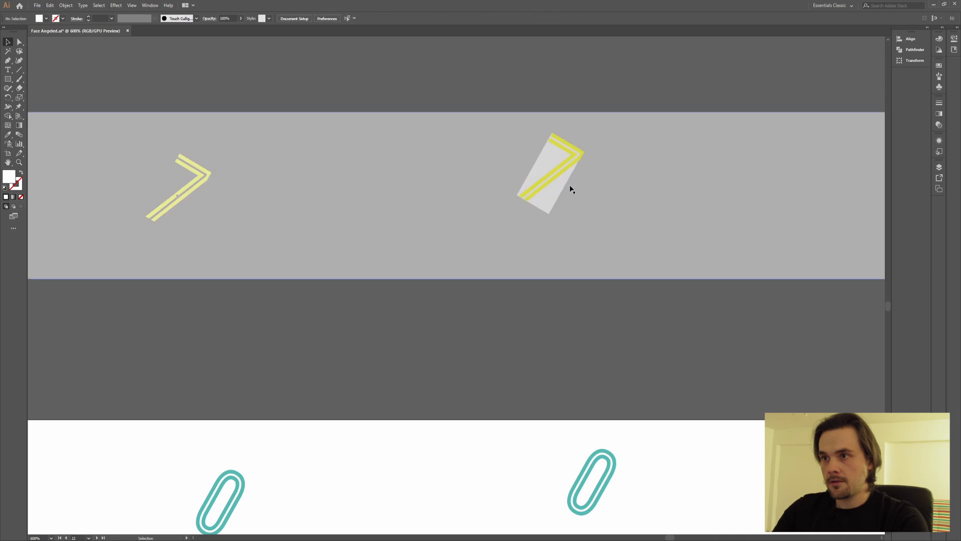
pyautogui.click(550, 179)
pyautogui.press('Delete')
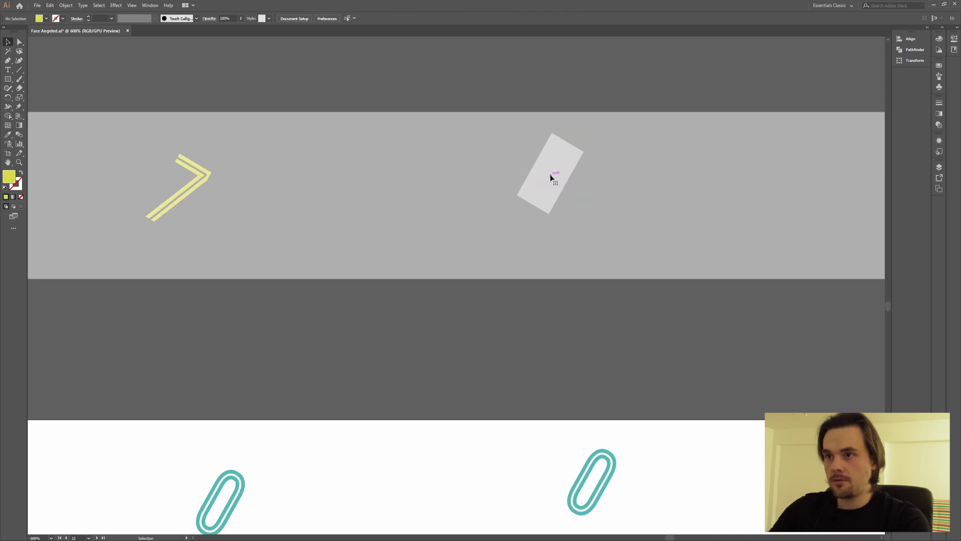
# Step: Select the whole strip with its tiles and move it over the finished row of 0s
pyautogui.scroll(-3, 554, 175)
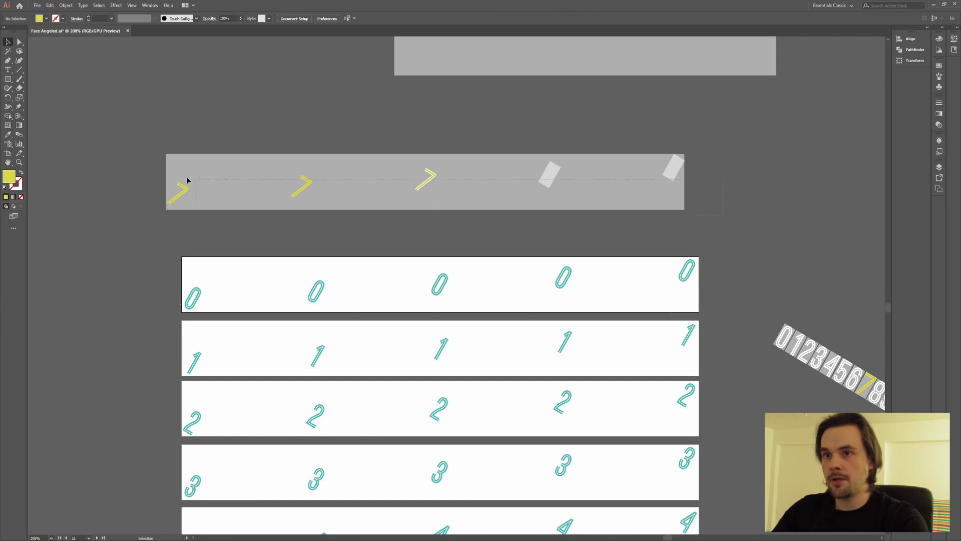
pyautogui.click(397, 183)
pyautogui.moveTo(527, 191); pyautogui.dragTo(541, 294)
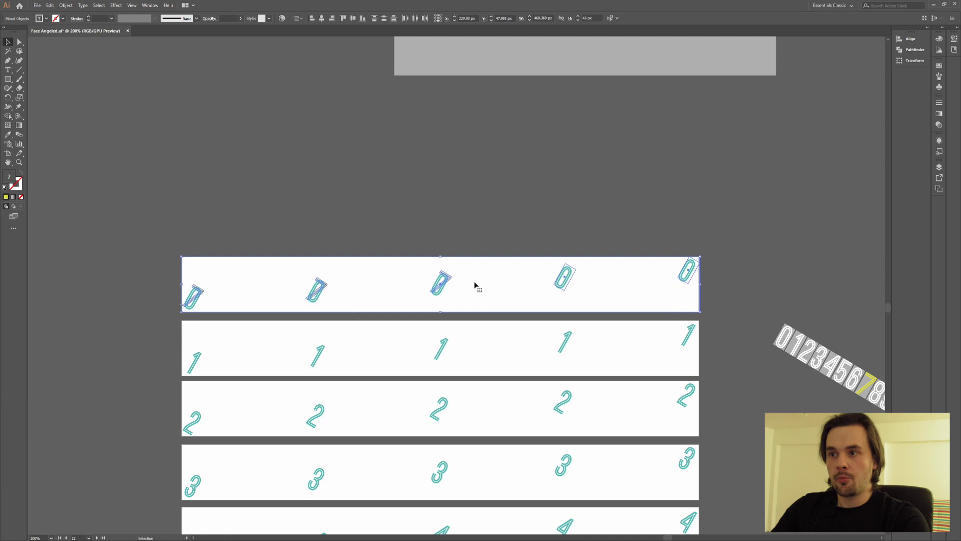
# Step: Move the tilted 0 with its background tile from the slanted digit group onto the last 0 of the finished row
pyautogui.scroll(2, 753, 278)
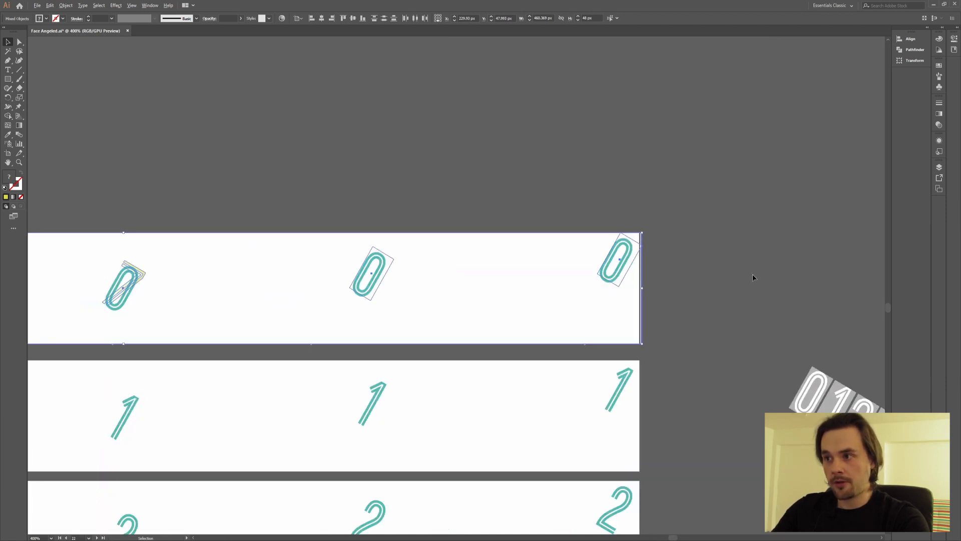
pyautogui.moveTo(810, 379); pyautogui.dragTo(622, 251)
pyautogui.scroll(-1, 389, 291)
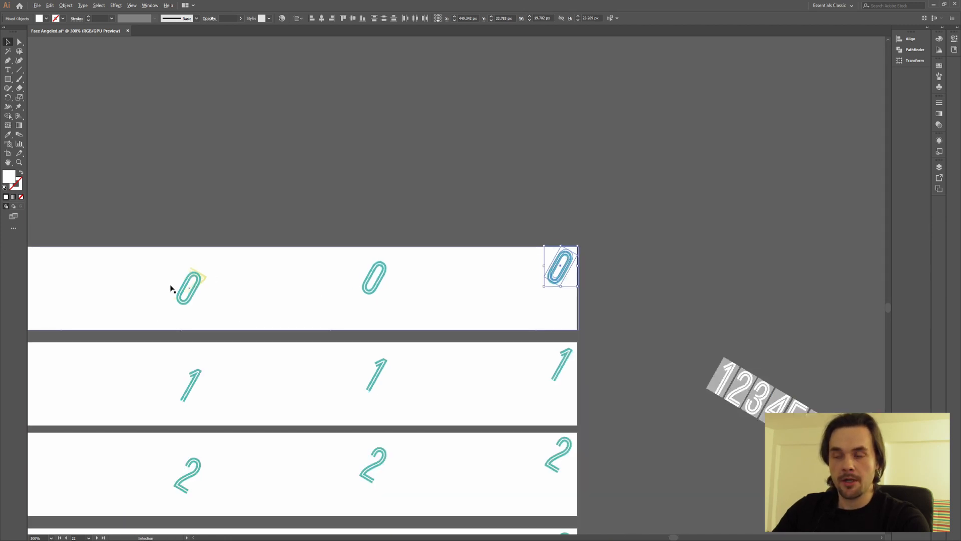
# Step: Select the strip and tiles overlaid on the finished row of 0s and delete them, keeping the teal digits
pyautogui.click(587, 260)
pyautogui.click(565, 273)
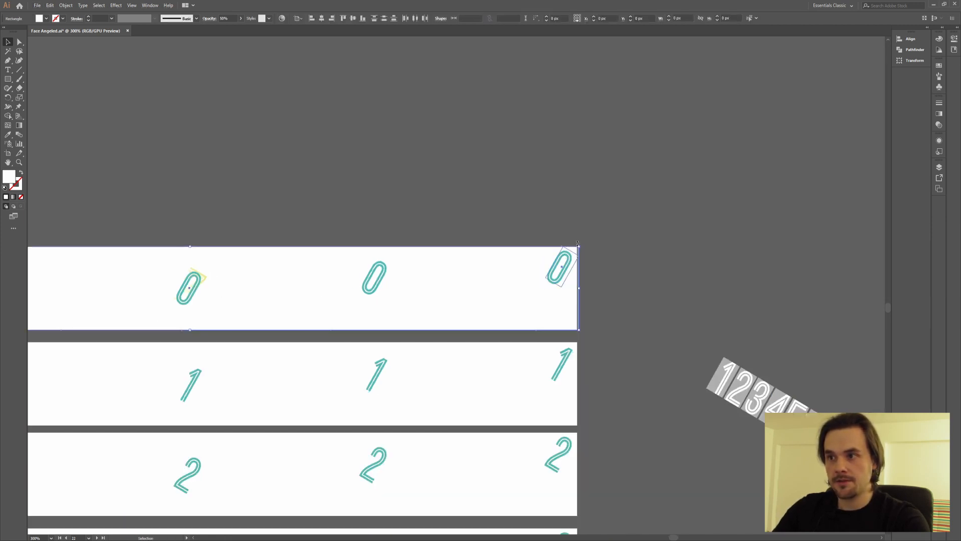
pyautogui.click(633, 315)
pyautogui.moveTo(633, 314); pyautogui.dragTo(573, 223)
pyautogui.scroll(-4, 441, 300)
pyautogui.press('Delete')
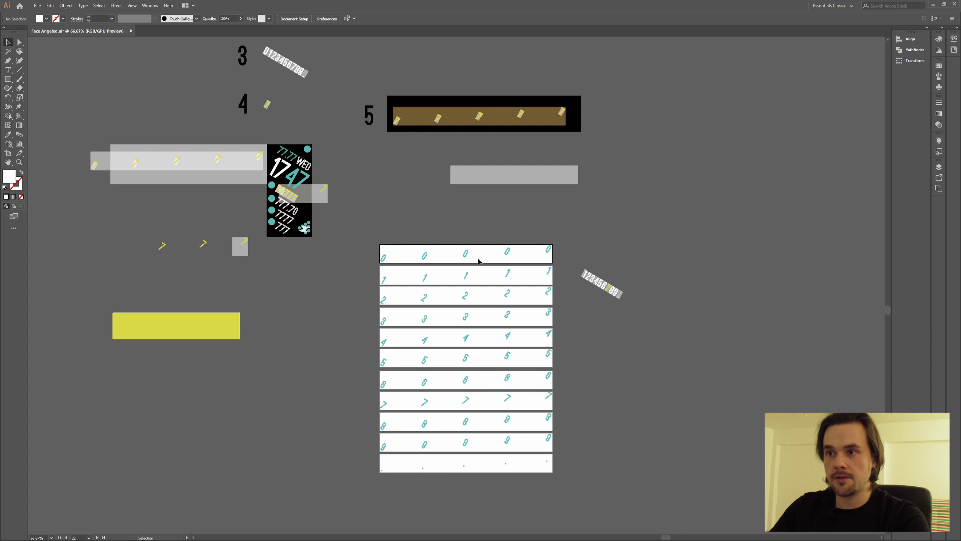
pyautogui.click(546, 256)
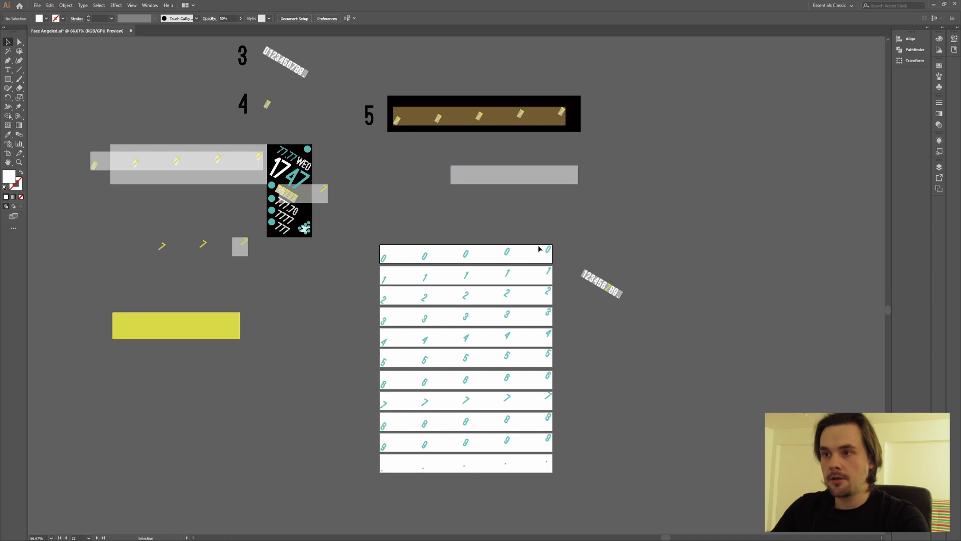
# Step: Move the grouped strip of five yellow 7s beneath the large gray rectangle so its last 7 covers the first tilted 7 on the watch face
pyautogui.hotkey('ctrl', '1')
pyautogui.moveTo(195, 251); pyautogui.dragTo(208, 299)
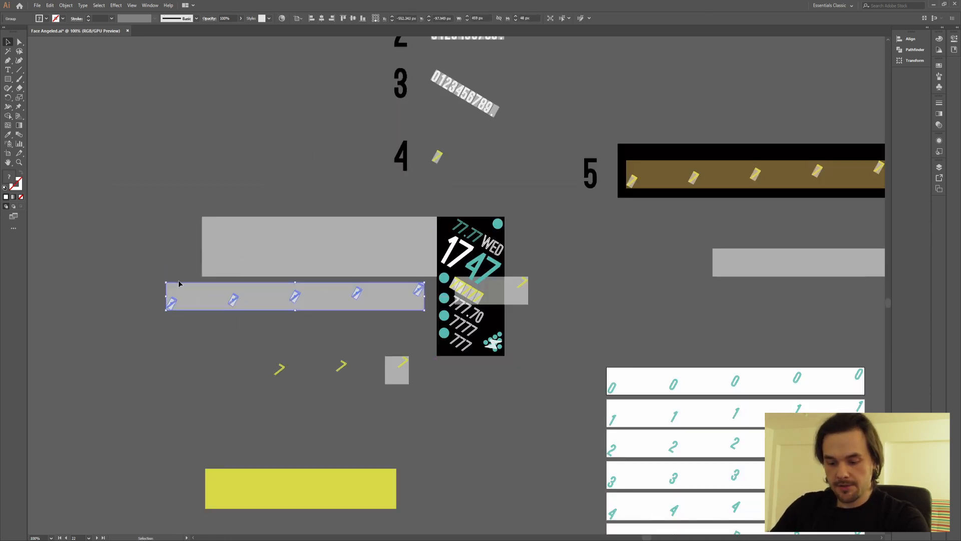
pyautogui.scroll(1, 406, 297)
pyautogui.moveTo(393, 299); pyautogui.dragTo(422, 286)
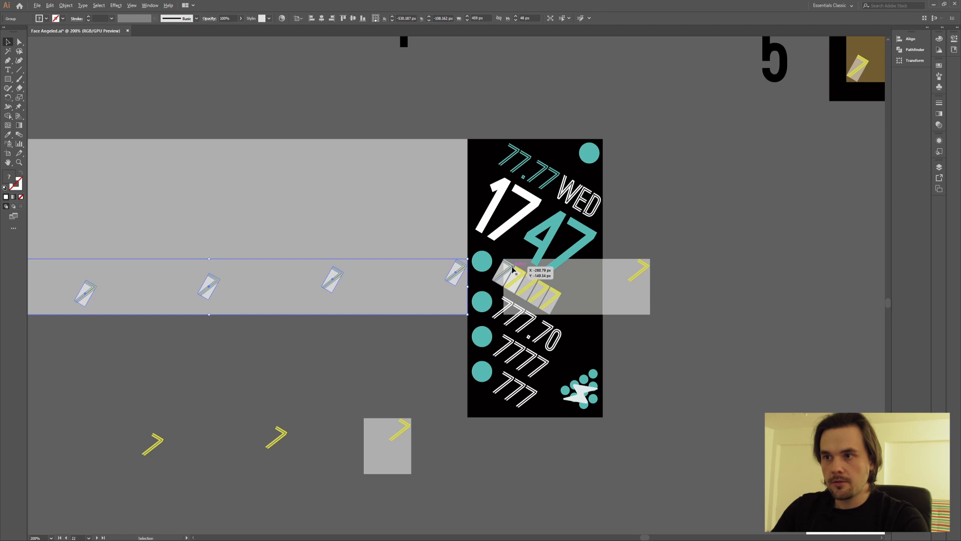
pyautogui.scroll(4, 513, 271)
pyautogui.moveTo(209, 316); pyautogui.dragTo(394, 317)
pyautogui.scroll(-4, 376, 316)
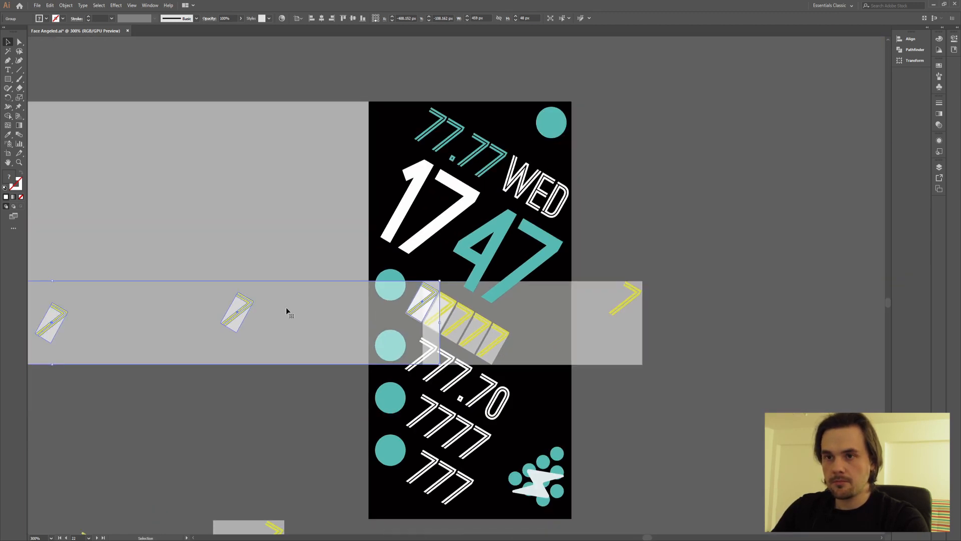
# Step: Select the large gray rectangle and check its width from the strip's outer edge to the watch face's edge
pyautogui.scroll(3, 302, 315)
pyautogui.click(364, 327)
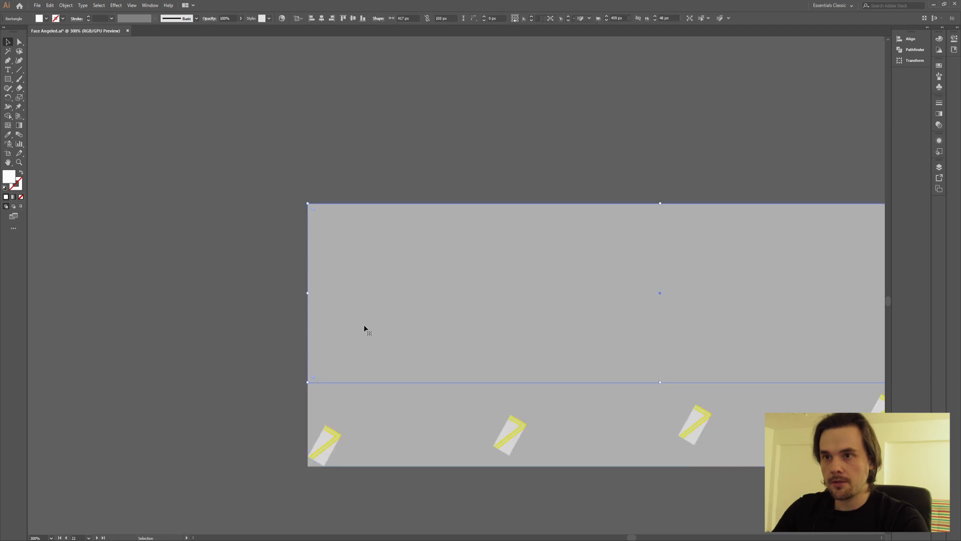
pyautogui.moveTo(608, 326); pyautogui.dragTo(255, 324)
pyautogui.moveTo(499, 303); pyautogui.dragTo(268, 254)
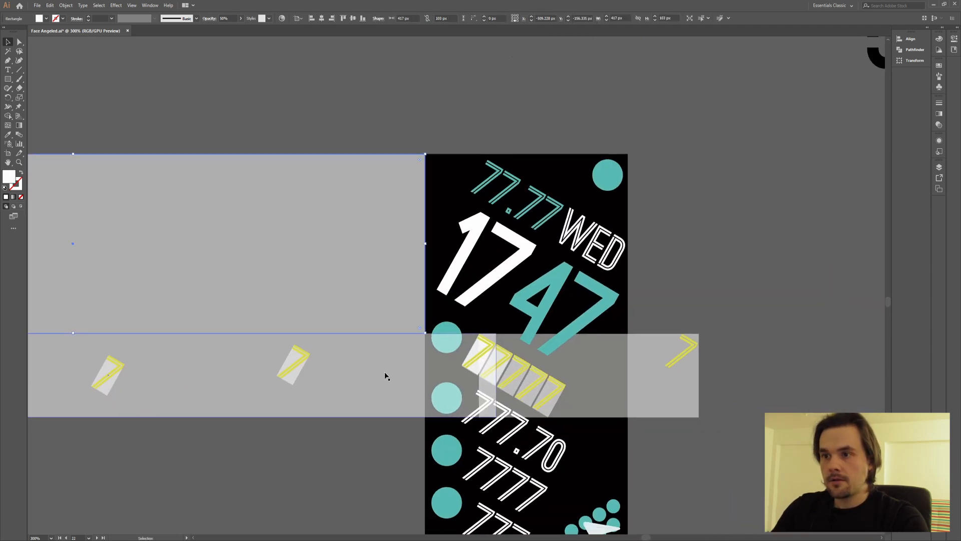
pyautogui.hscroll(-10, 299, 305)
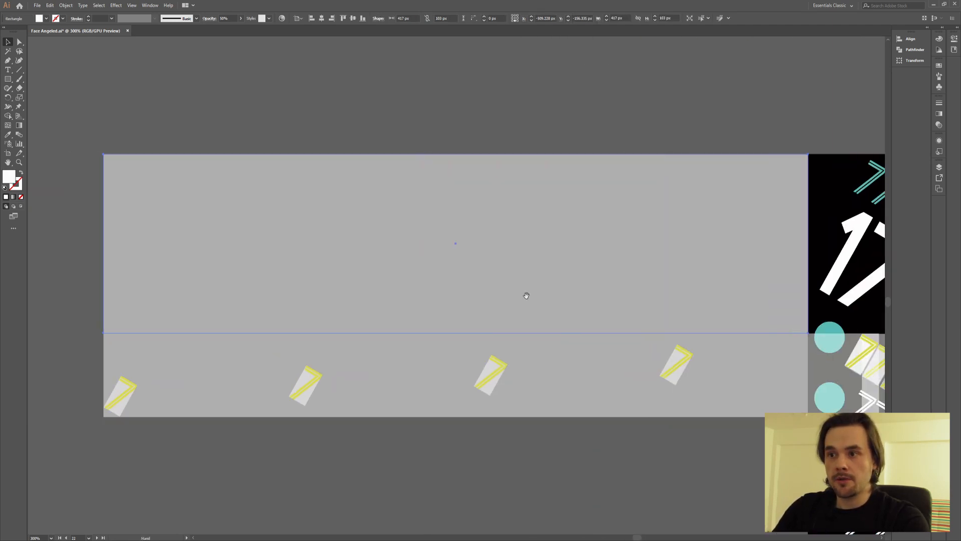
pyautogui.hscroll(10, 223, 209)
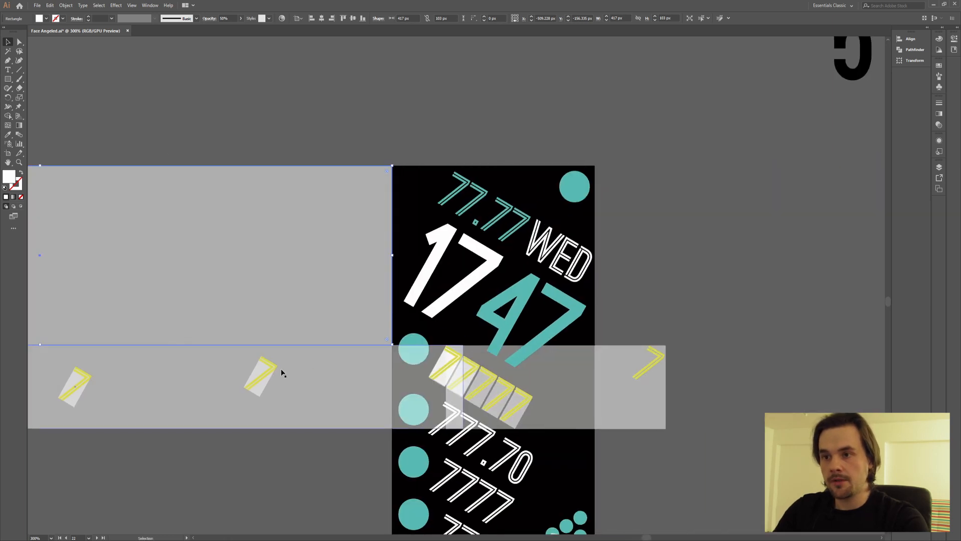
# Step: Shift the strip of 7s about 10 px further onto the watch face
pyautogui.moveTo(315, 374); pyautogui.dragTo(330, 374)
pyautogui.moveTo(294, 261); pyautogui.dragTo(443, 296)
pyautogui.hotkey('ctrl', 'z')
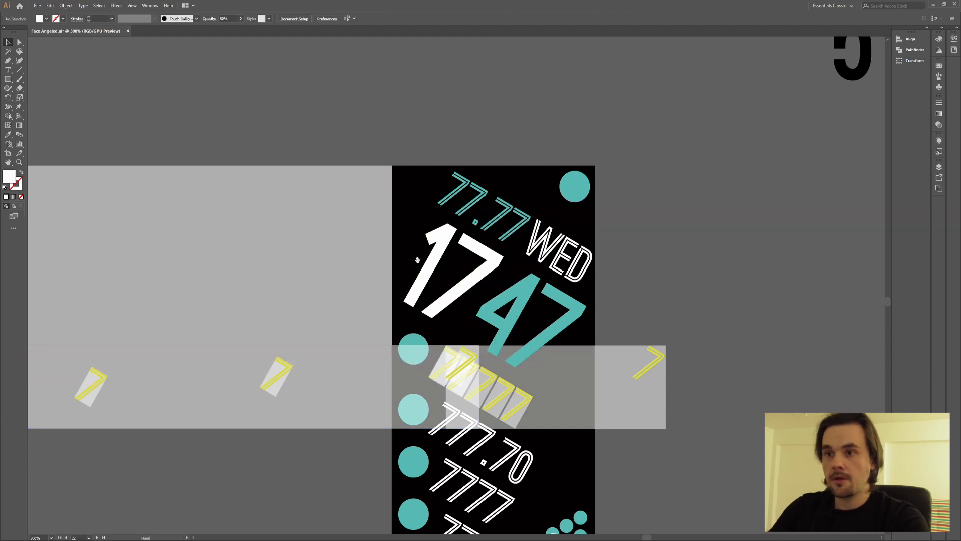
# Step: Shorten the large gray rectangle to the shifted strip's outer edge with a width of 407 px, and align the strip with it
pyautogui.hscroll(-7, 450, 250)
pyautogui.hscroll(-5, 373, 287)
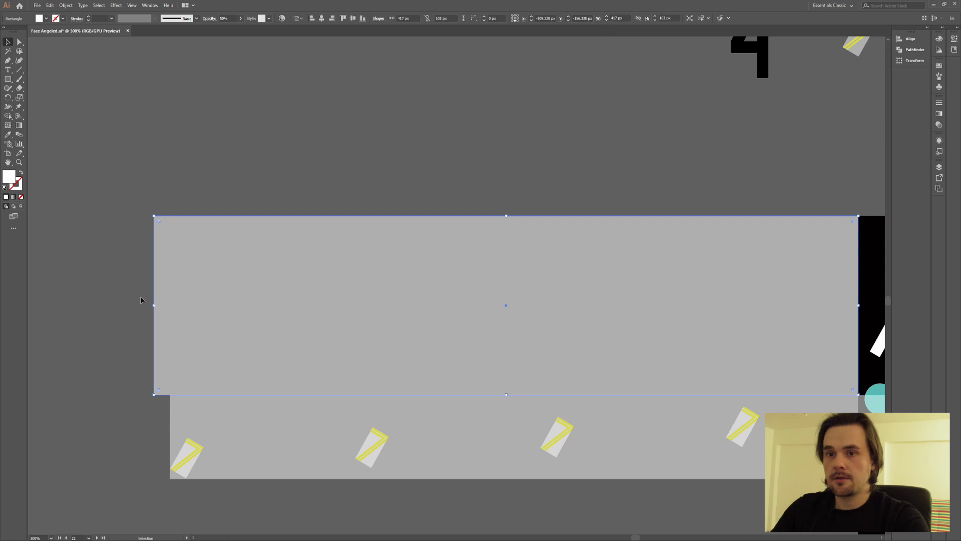
pyautogui.moveTo(155, 306); pyautogui.dragTo(170, 310)
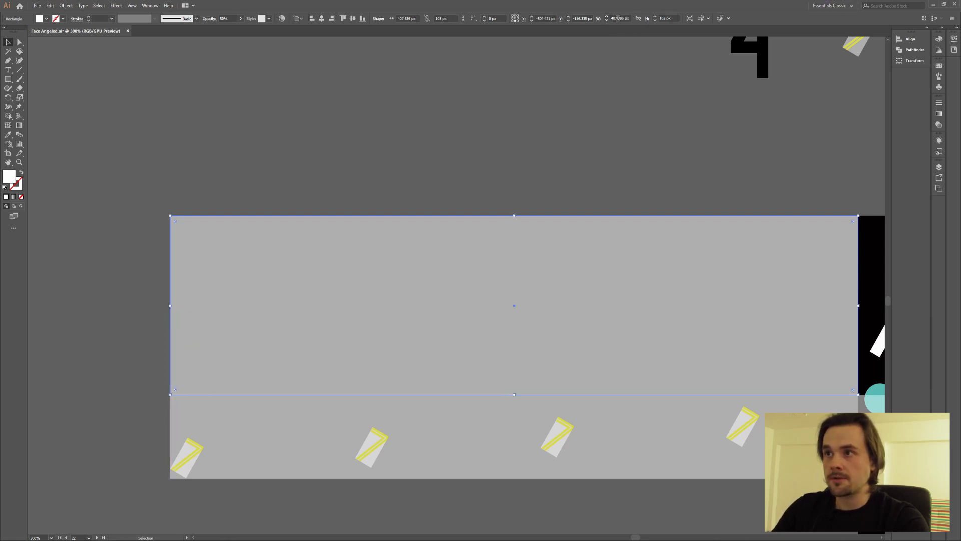
pyautogui.click(606, 20)
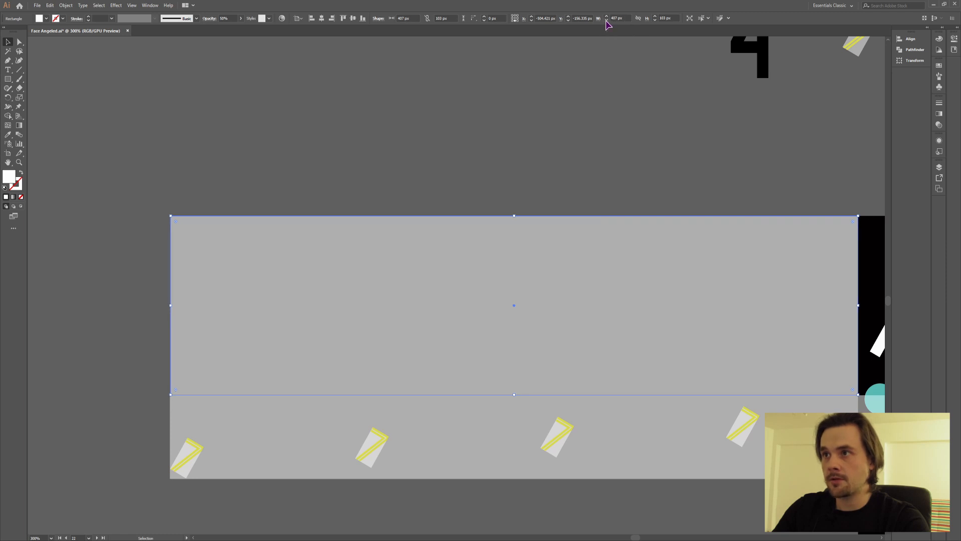
pyautogui.scroll(3, 176, 404)
pyautogui.moveTo(193, 414)
pyautogui.mouseDown()
pyautogui.moveTo(203, 417)
pyautogui.moveTo(196, 417)
pyautogui.mouseUp()
pyautogui.scroll(-4, 279, 401)
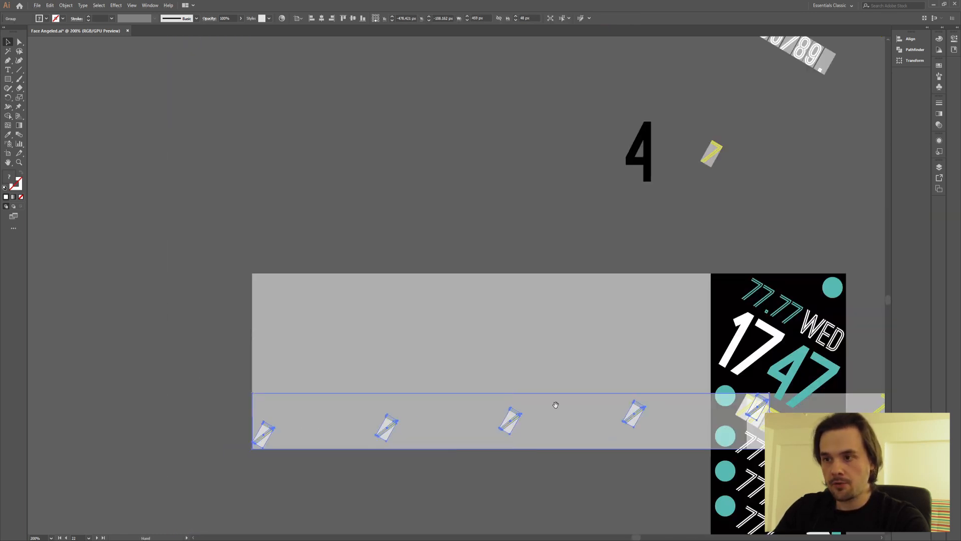
# Step: Copy the white 777.70 text on the watch face and place it with its first 7 over the strip's last 7
pyautogui.scroll(2, 580, 347)
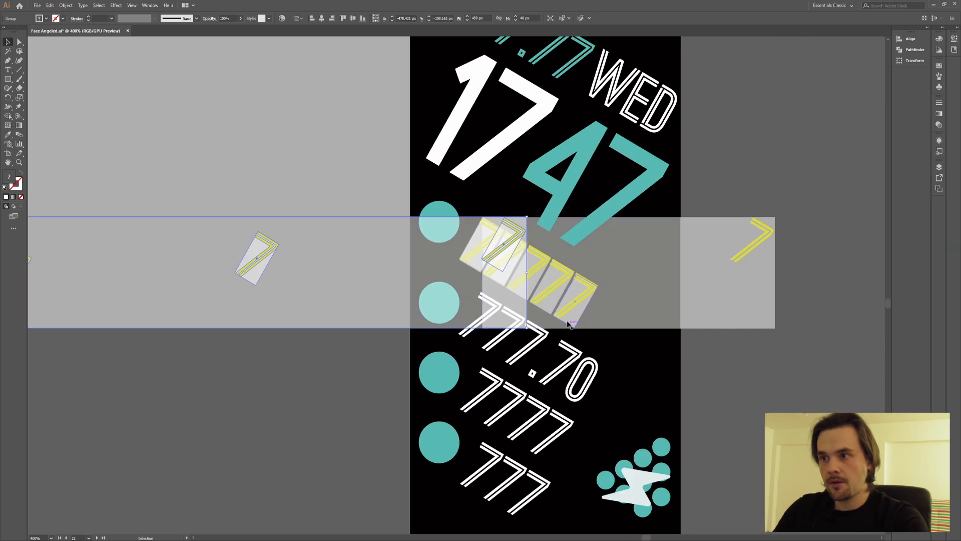
pyautogui.moveTo(592, 380); pyautogui.dragTo(719, 199)
pyautogui.scroll(4, 589, 304)
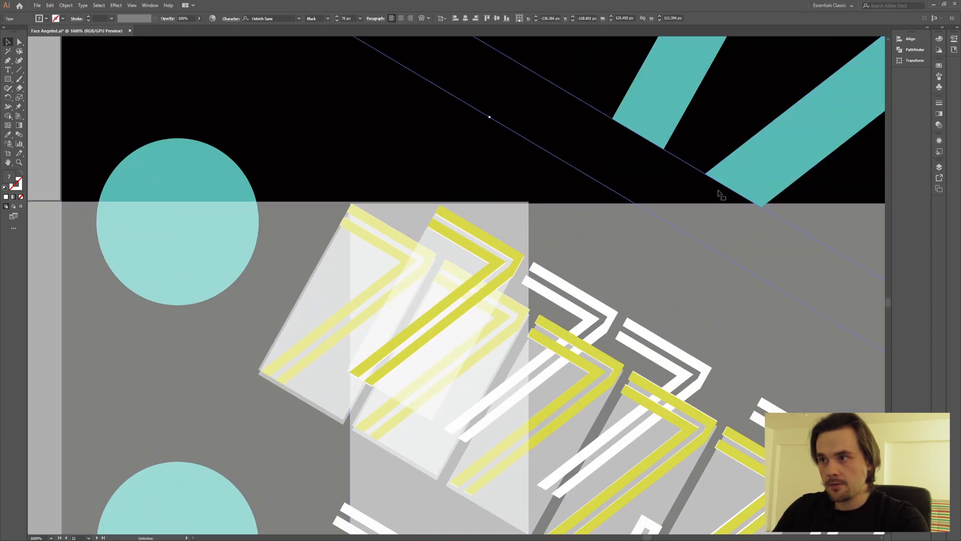
# Step: Move the overlapping small gray rectangle aside and fine-align the copied 777.70 text with the strip's last yellow 7
pyautogui.moveTo(654, 334); pyautogui.dragTo(742, 315)
pyautogui.moveTo(674, 305); pyautogui.dragTo(873, 296)
pyautogui.moveTo(660, 278); pyautogui.dragTo(849, 271)
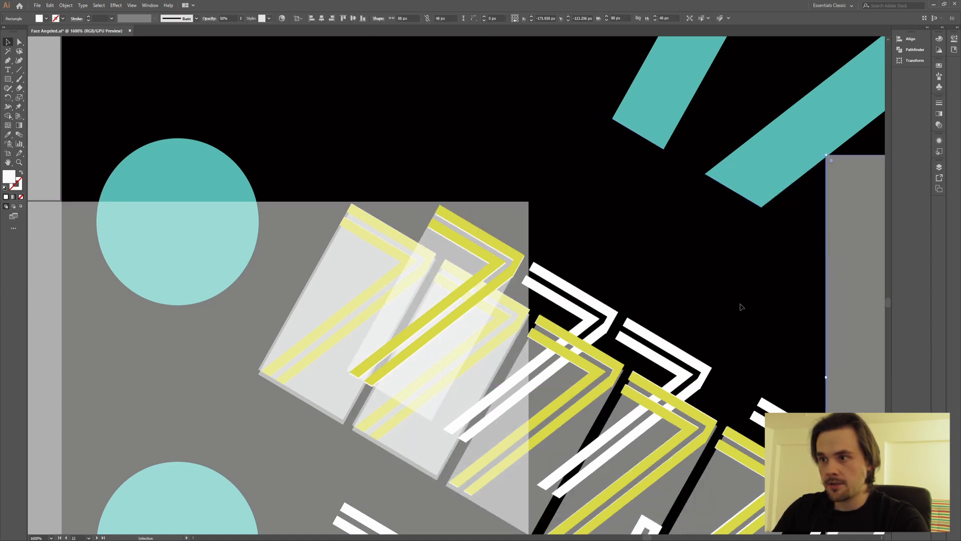
pyautogui.click(661, 349)
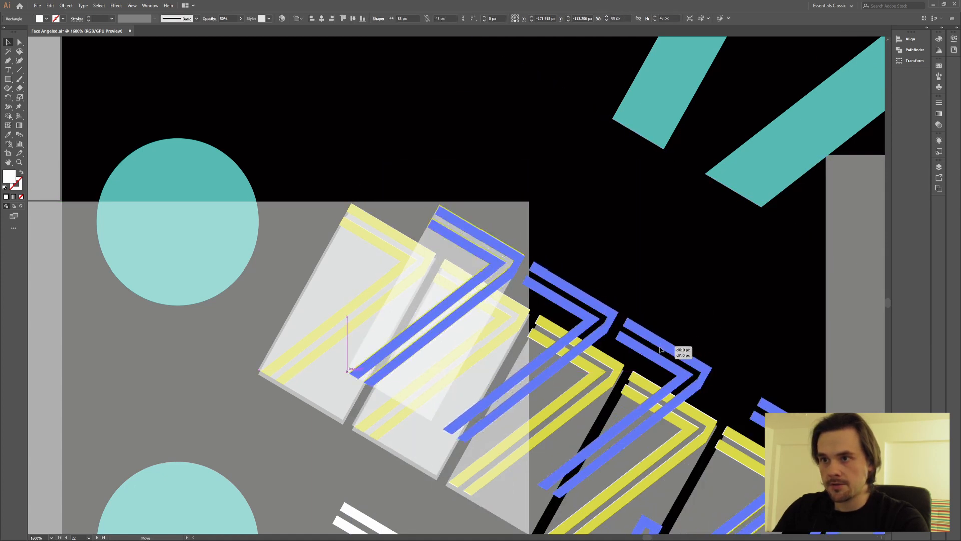
pyautogui.scroll(3, 492, 293)
pyautogui.moveTo(659, 249); pyautogui.dragTo(657, 246)
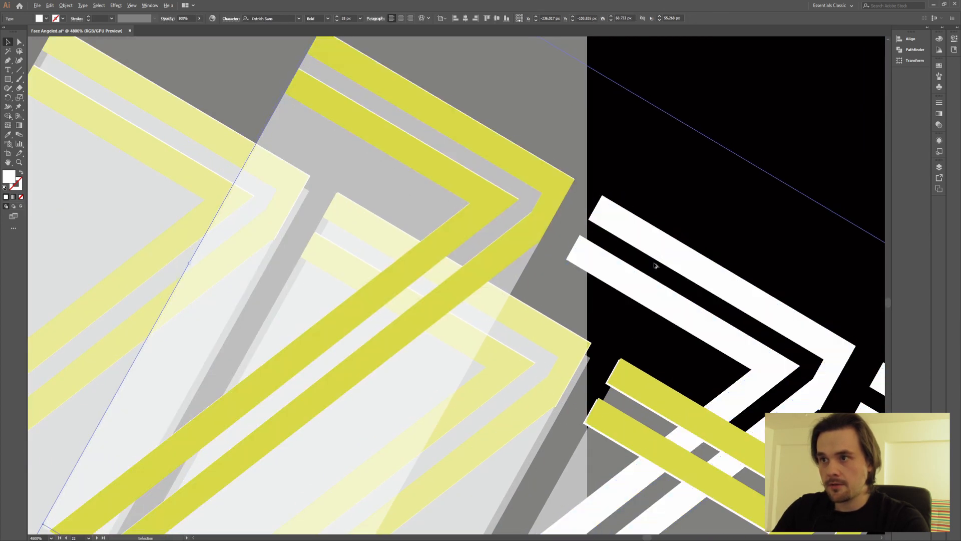
# Step: Delete the leftover gray rectangles and the yellow 7 that extend beyond the watch face
pyautogui.scroll(-9, 662, 256)
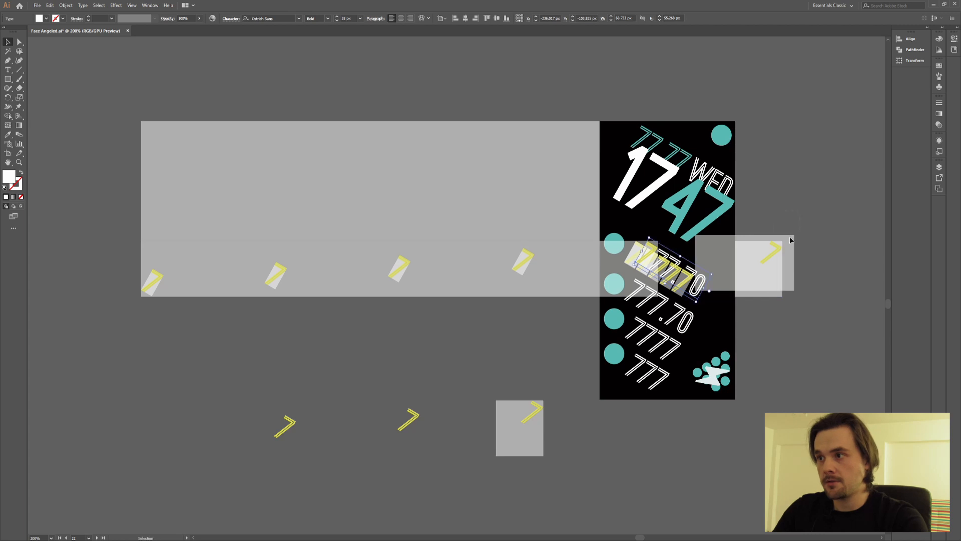
pyautogui.moveTo(799, 231); pyautogui.dragTo(767, 266)
pyautogui.click(762, 297)
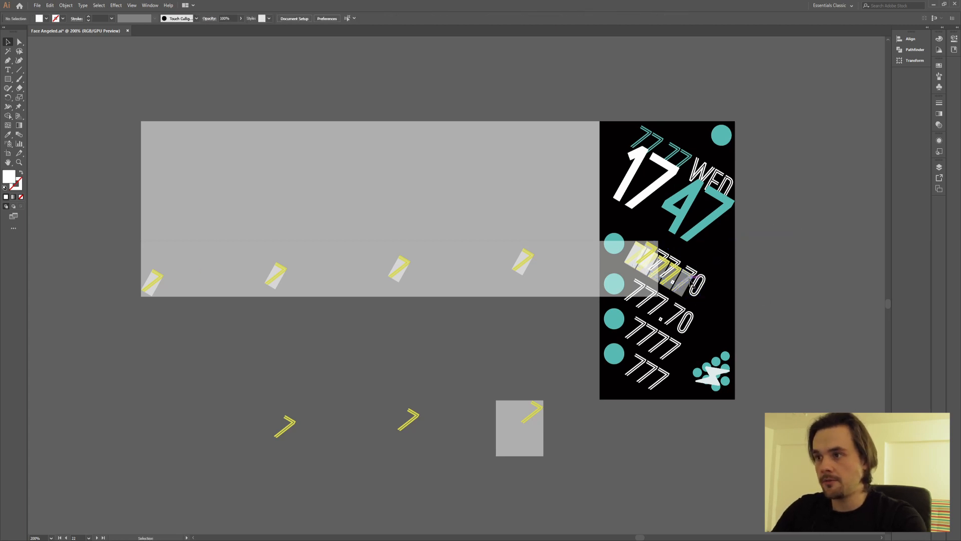
# Step: Duplicate the strip of 7s about 120 px along so the copy's fourth 7 covers the second digit of the copied text
pyautogui.scroll(1, 737, 258)
pyautogui.click(424, 300)
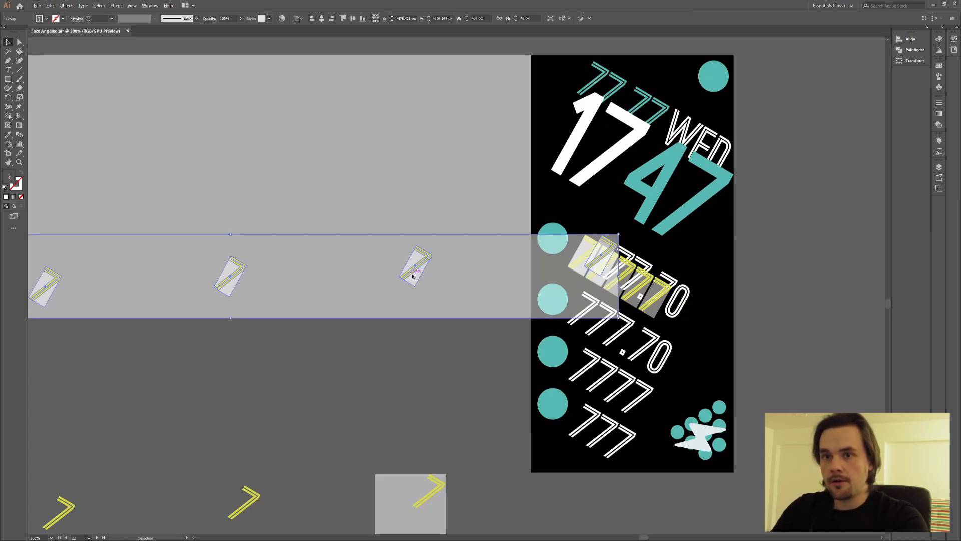
pyautogui.moveTo(412, 275); pyautogui.dragTo(617, 279)
pyautogui.scroll(9, 617, 279)
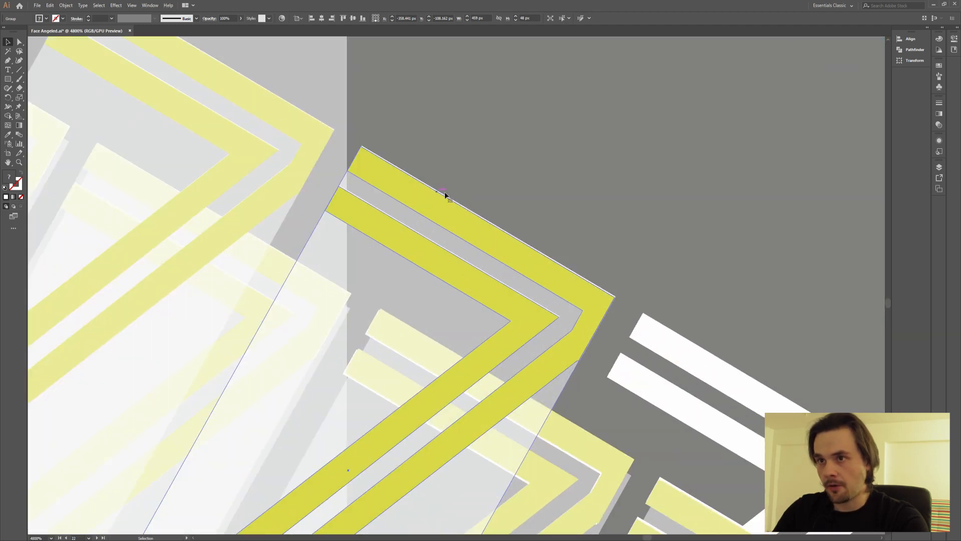
pyautogui.moveTo(445, 215); pyautogui.dragTo(447, 215)
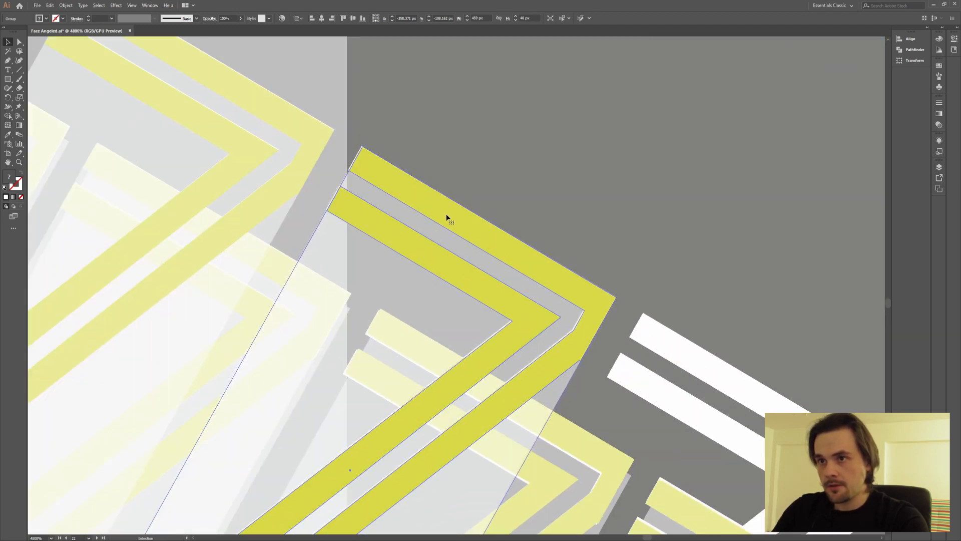
pyautogui.scroll(-4, 462, 224)
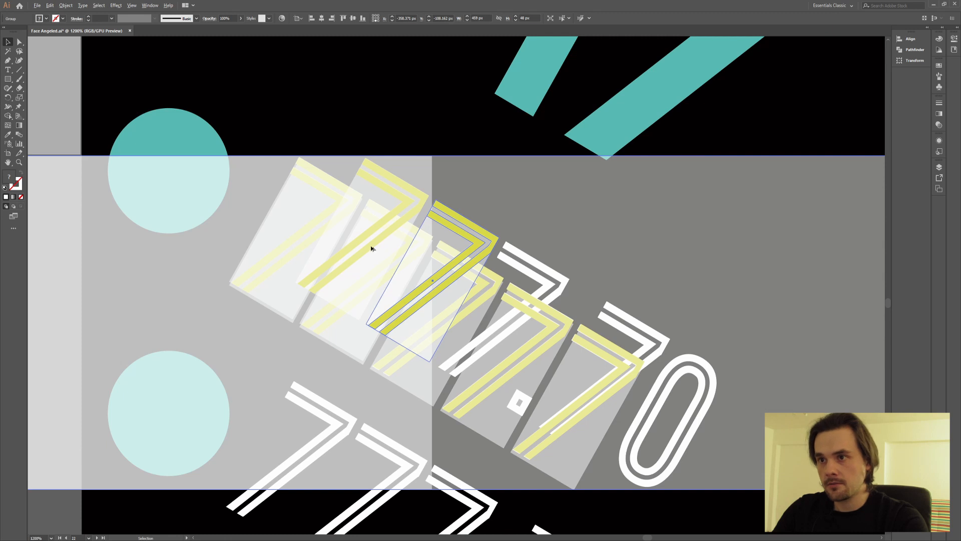
pyautogui.scroll(-4, 372, 249)
pyautogui.scroll(-3, 420, 257)
# Step: Lift the large gray offset rectangle away from the strip and return it to its place against the watch face
pyautogui.moveTo(185, 202); pyautogui.dragTo(304, 250)
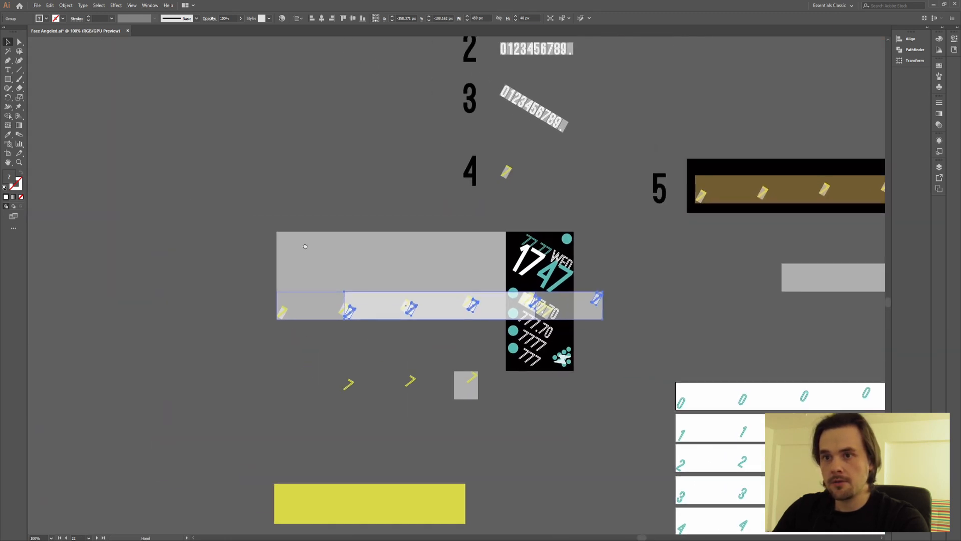
pyautogui.scroll(1, 410, 293)
pyautogui.click(285, 253)
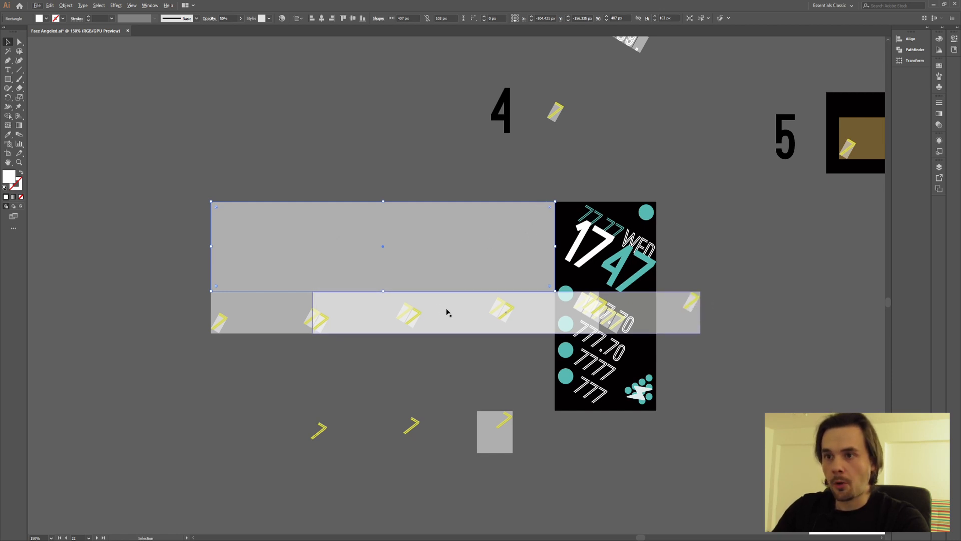
pyautogui.moveTo(273, 217); pyautogui.dragTo(360, 196)
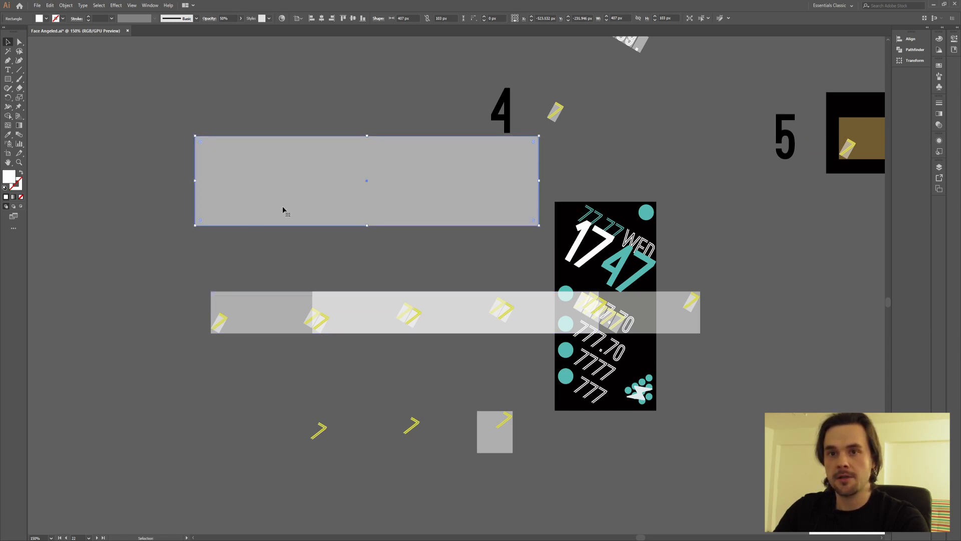
pyautogui.moveTo(276, 207); pyautogui.dragTo(292, 273)
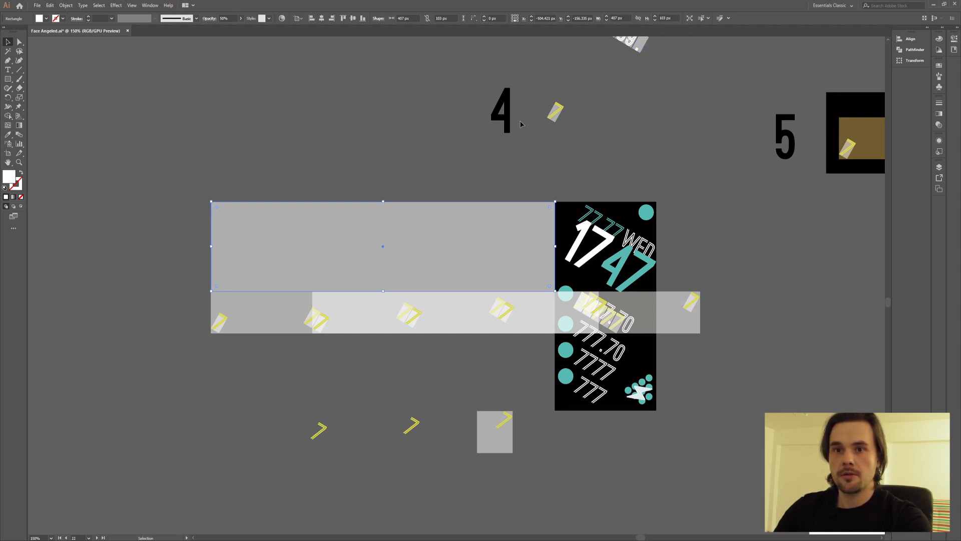
# Step: Switch to Tilted4you 2.json in Notepad, examine the Activity Steps number's TopLeftX entry, and return to Illustrator
pyautogui.hotkey('alt', 'Tab')
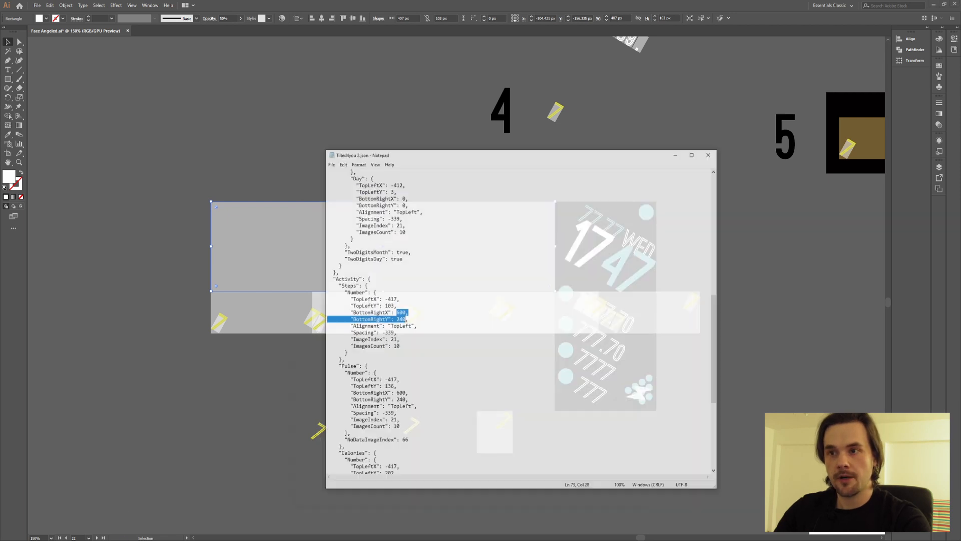
pyautogui.click(454, 340)
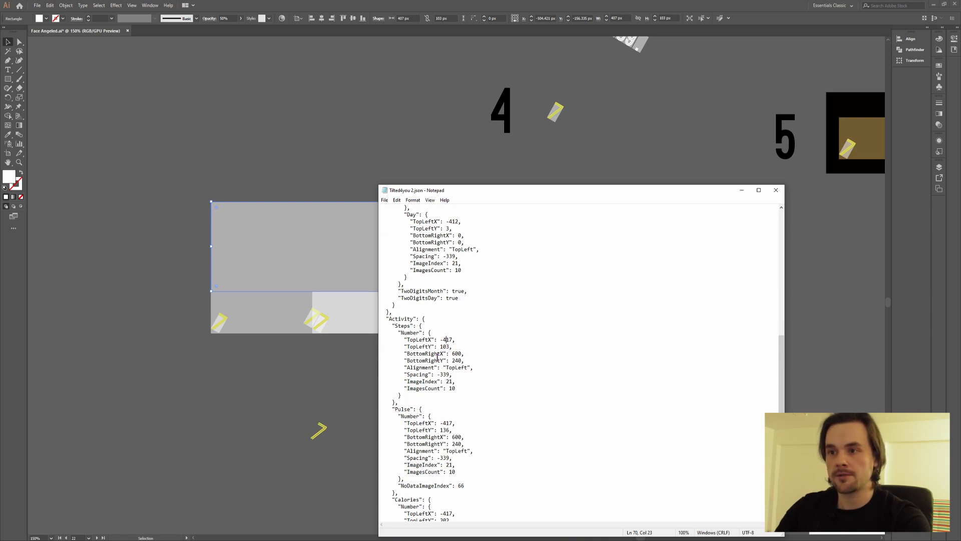
pyautogui.click(269, 384)
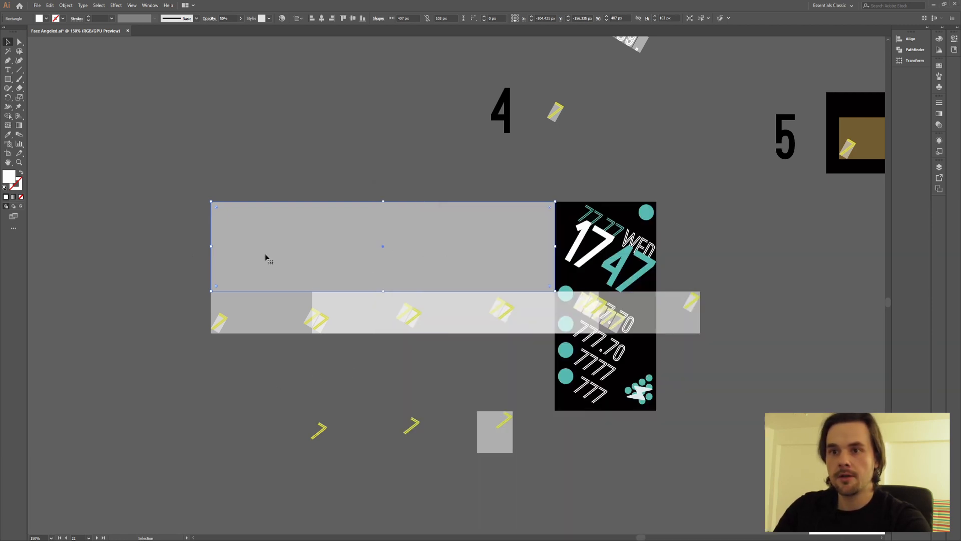
pyautogui.moveTo(281, 243); pyautogui.dragTo(181, 277)
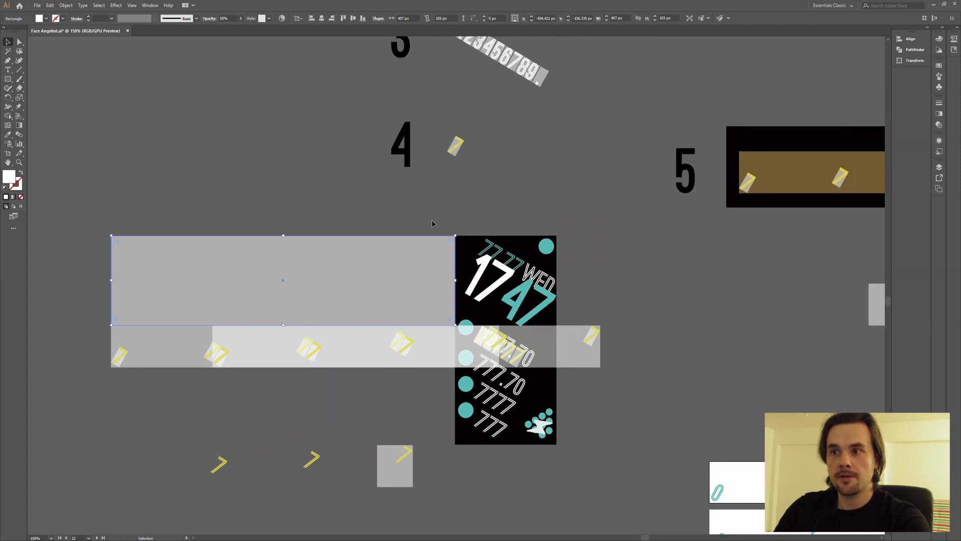
pyautogui.click(461, 219)
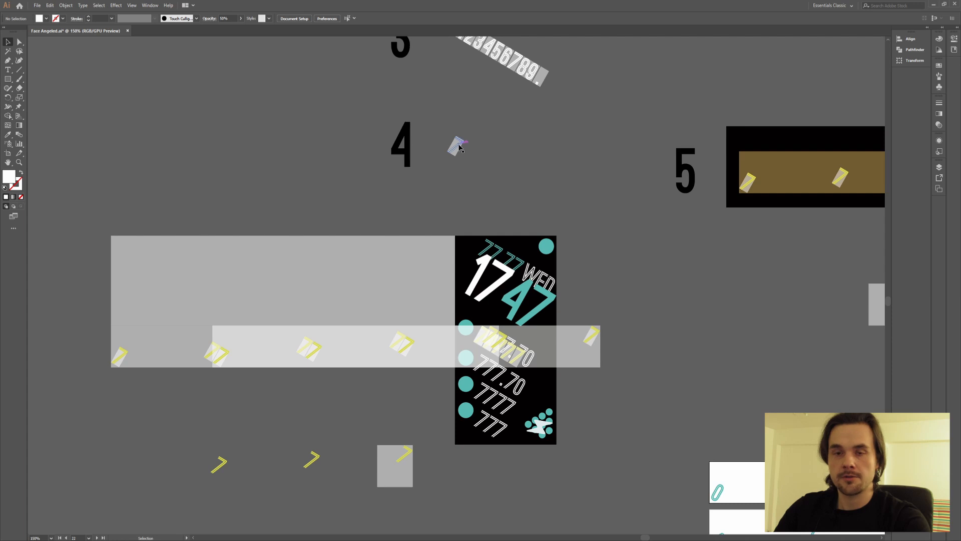
pyautogui.moveTo(469, 265); pyautogui.dragTo(408, 244)
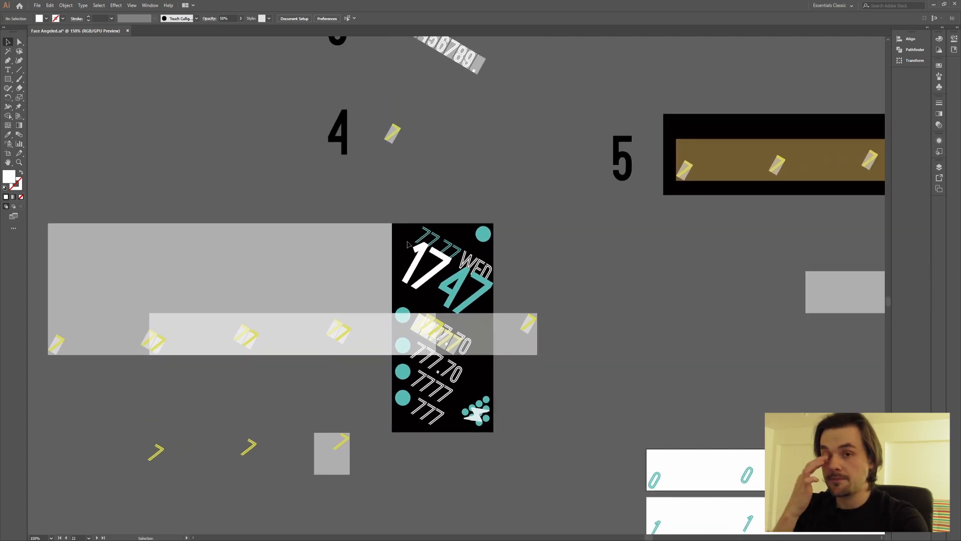
pyautogui.click(245, 251)
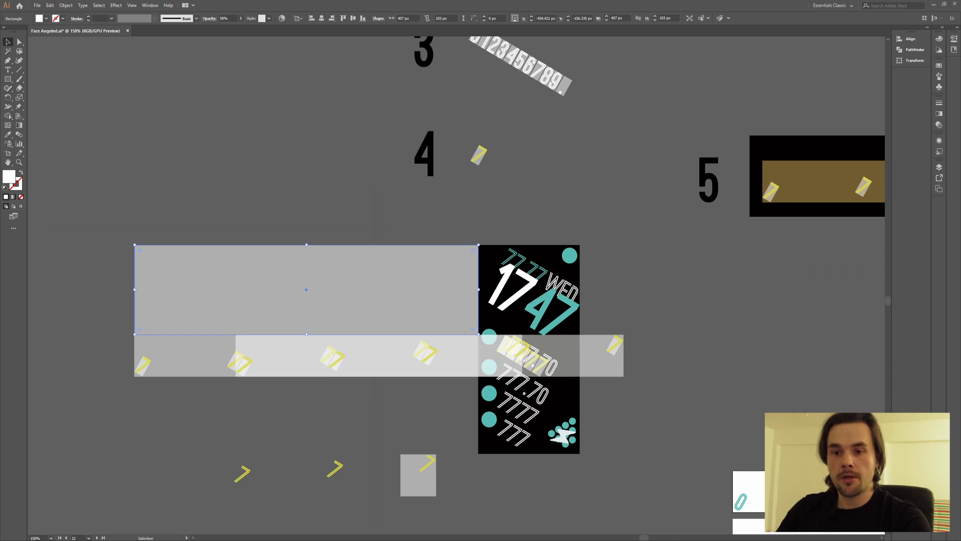
# Step: Switch to Tilted4you 2.json in Notepad, highlight the Activity Steps number's Spacing value, and return to Illustrator
pyautogui.hotkey('alt', 'Tab')
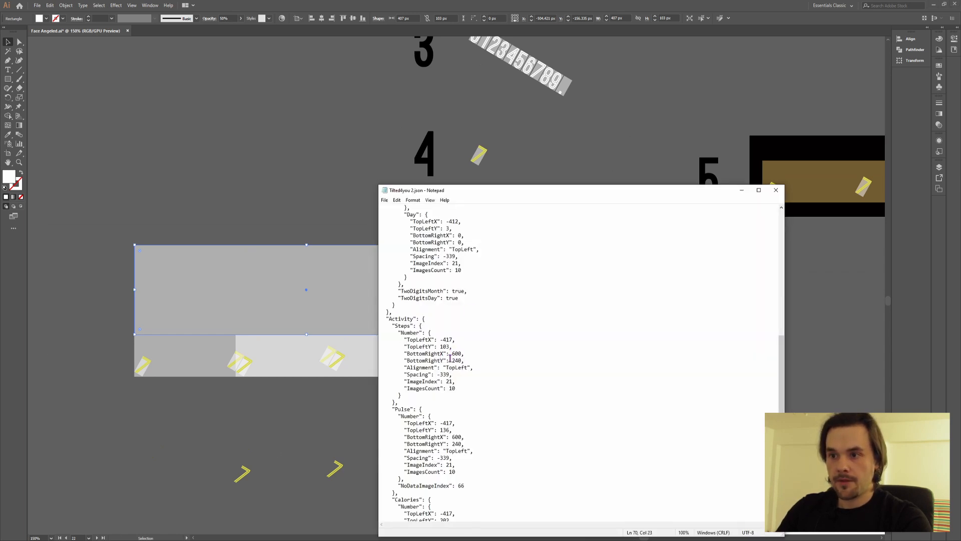
pyautogui.doubleClick(445, 374)
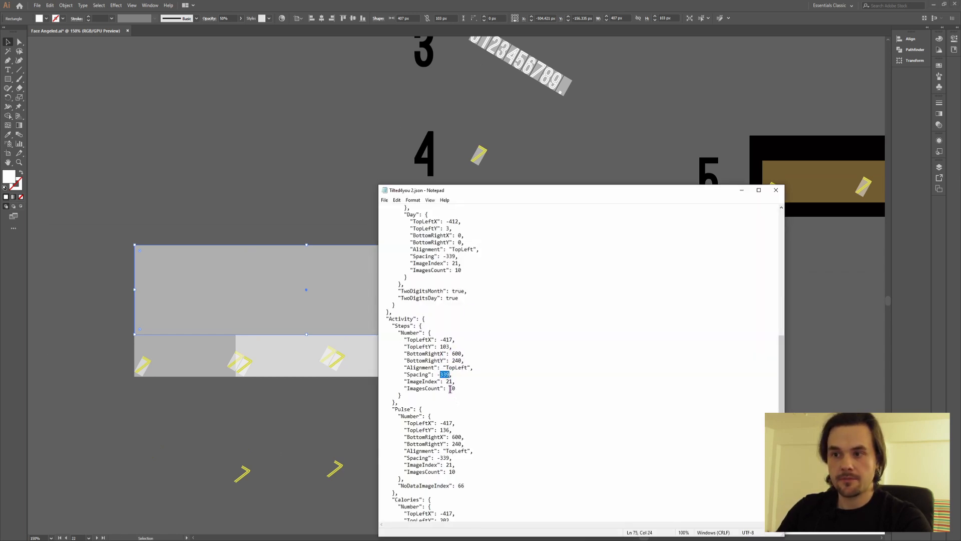
pyautogui.hotkey('alt', 'Tab')
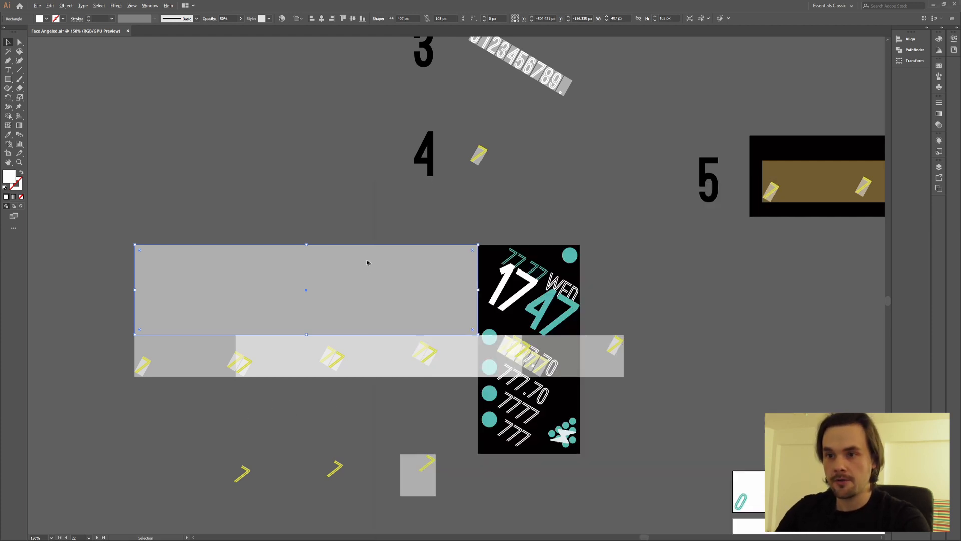
# Step: Narrow the large gray rectangle to about 287 px by aligning its left edge with the duplicated strip's left edge
pyautogui.scroll(2, 257, 350)
pyautogui.scroll(-2, 258, 348)
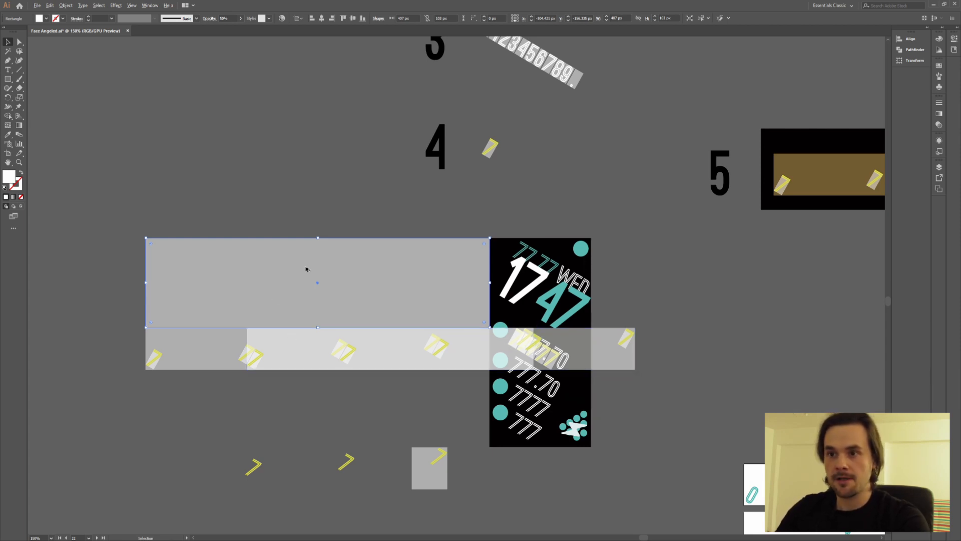
pyautogui.scroll(1, 300, 279)
pyautogui.moveTo(172, 282); pyautogui.dragTo(267, 348)
pyautogui.scroll(2, 267, 347)
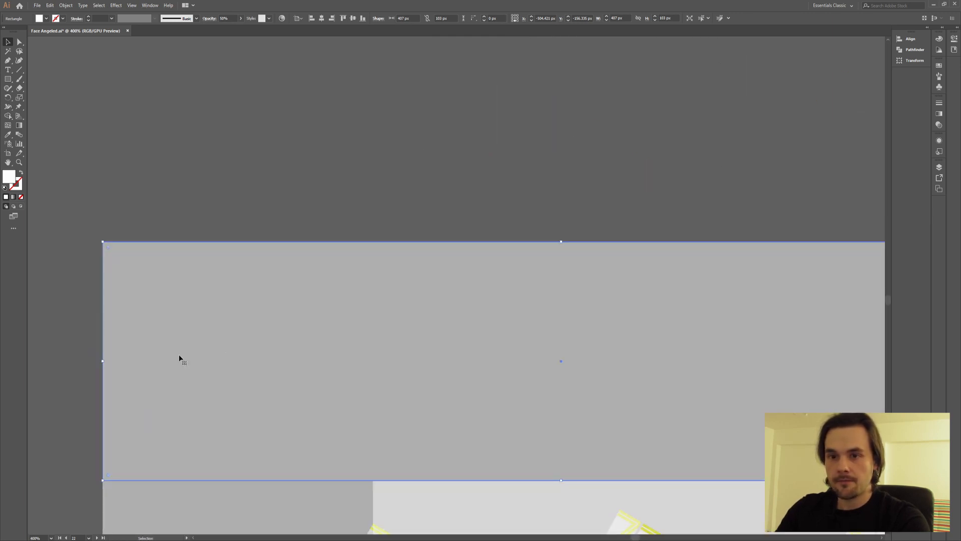
pyautogui.moveTo(104, 361); pyautogui.dragTo(371, 367)
pyautogui.scroll(2, 392, 512)
pyautogui.moveTo(285, 223); pyautogui.dragTo(295, 376)
pyautogui.scroll(-1, 336, 339)
pyautogui.scroll(-2, 353, 258)
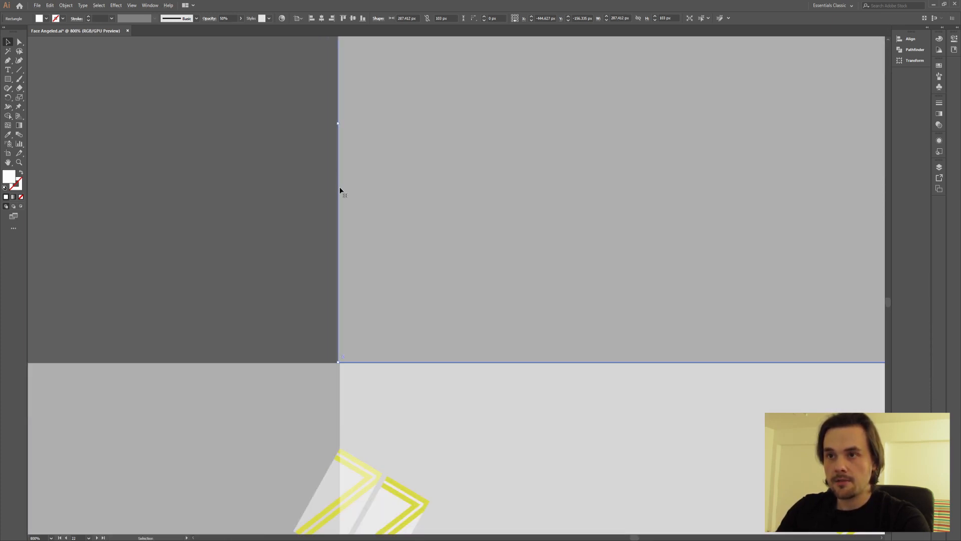
pyautogui.moveTo(340, 124)
pyautogui.mouseDown()
pyautogui.moveTo(354, 124)
pyautogui.moveTo(340, 123)
pyautogui.mouseUp()
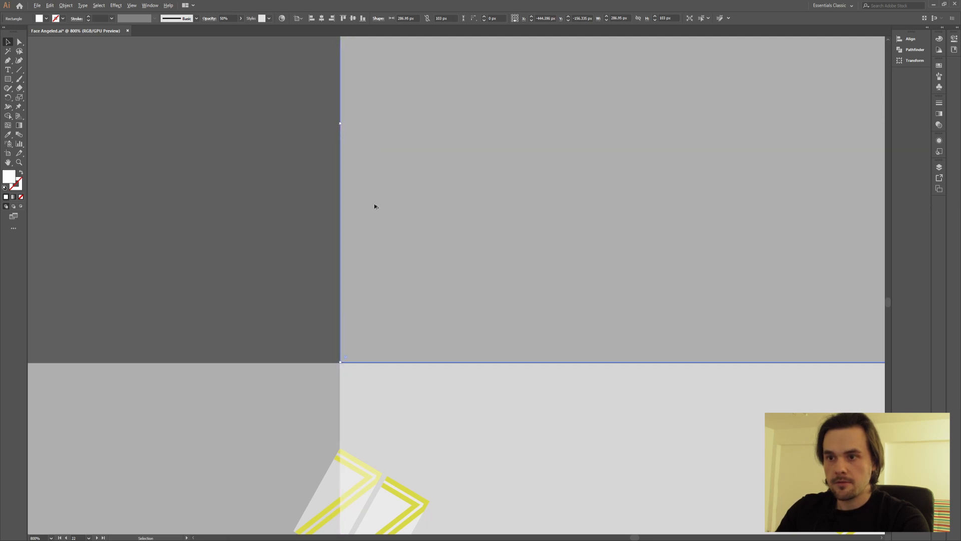
# Step: Extend the gray rectangle's right edge to the original strip's right end and round its width to 339 px
pyautogui.scroll(-3, 374, 206)
pyautogui.moveTo(588, 206); pyautogui.dragTo(316, 240)
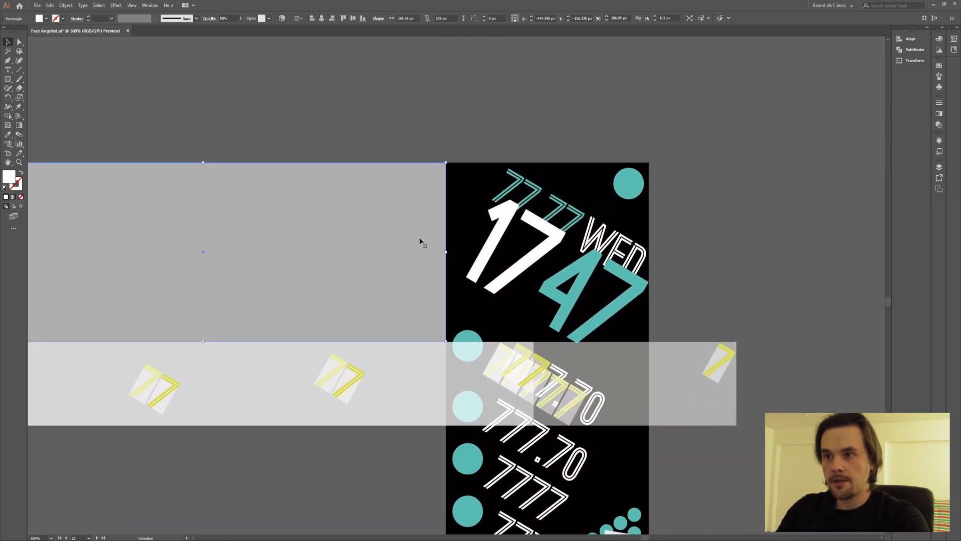
pyautogui.moveTo(445, 252); pyautogui.dragTo(534, 251)
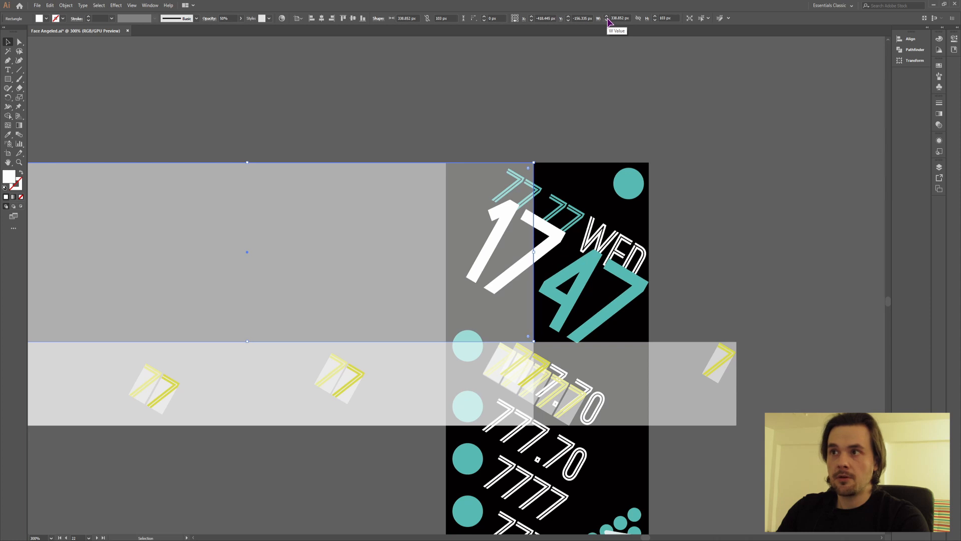
pyautogui.scroll(-2, 466, 300)
pyautogui.scroll(1, 341, 305)
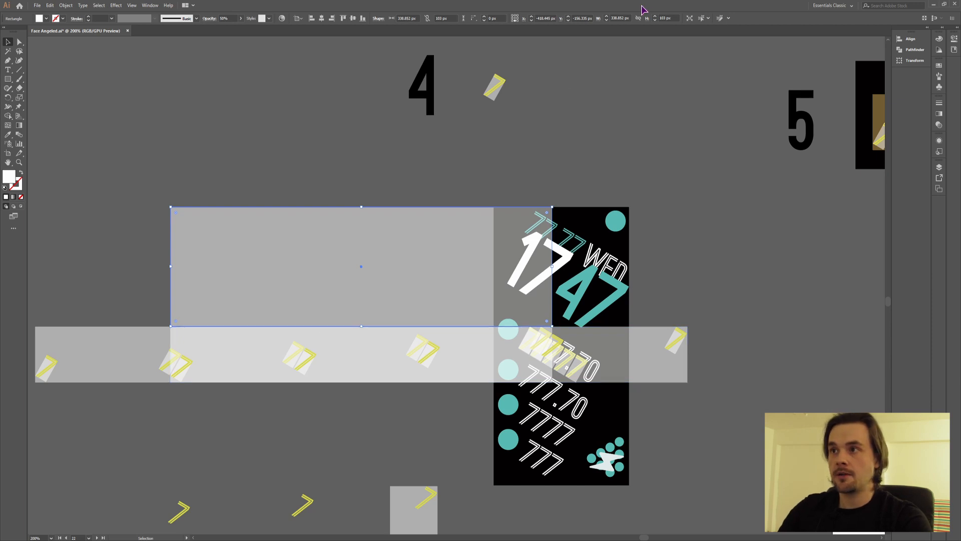
pyautogui.click(607, 16)
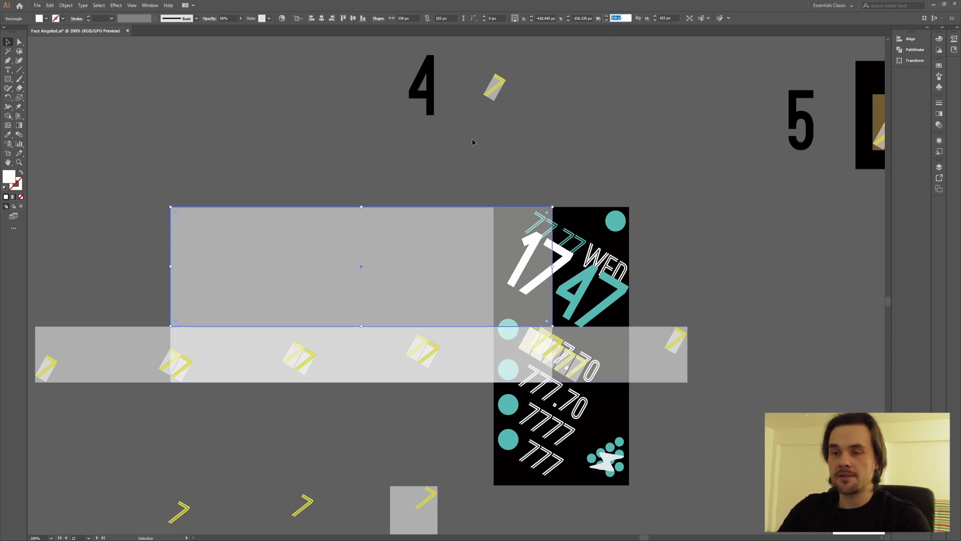
# Step: Compare the Steps number's Spacing entry in Notepad with the overlap rectangle's width, and return to the digit strips in Illustrator
pyautogui.hotkey('alt', 'Tab')
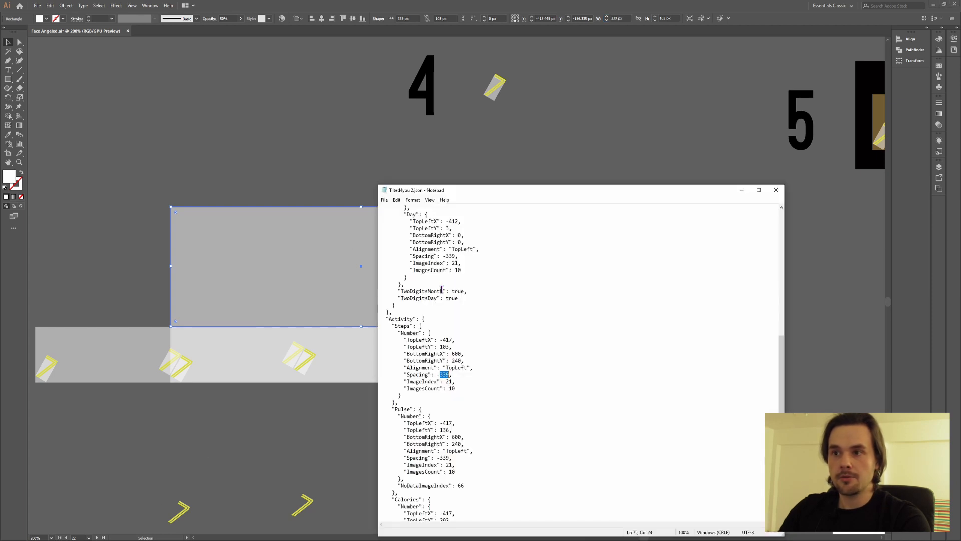
pyautogui.click(437, 375)
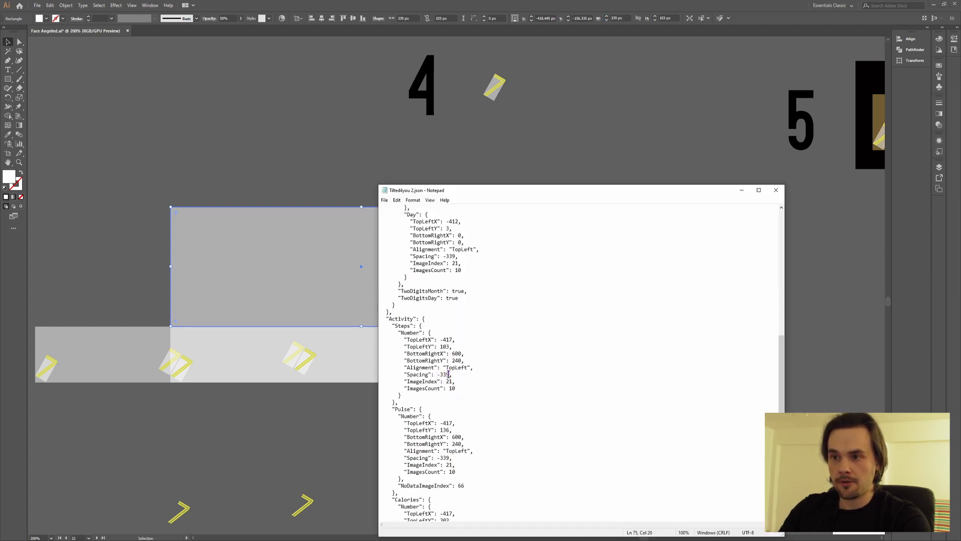
pyautogui.scroll(-1, 507, 373)
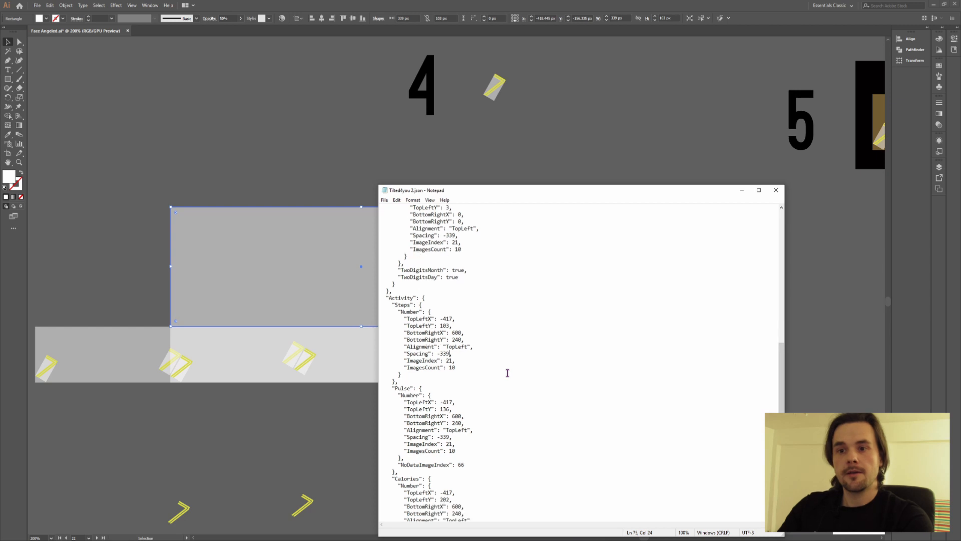
pyautogui.scroll(-1, 475, 368)
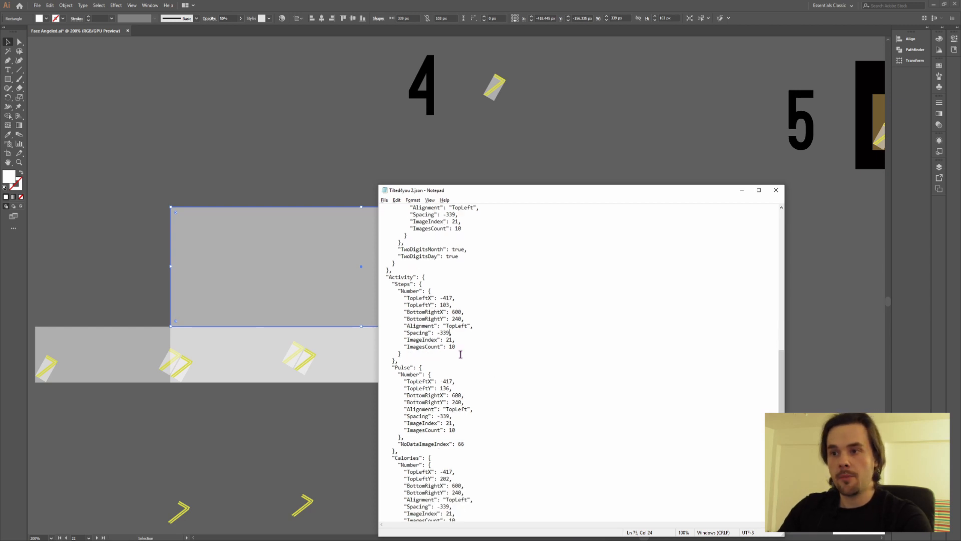
pyautogui.click(236, 396)
pyautogui.scroll(-2, 369, 365)
pyautogui.moveTo(598, 403); pyautogui.dragTo(381, 296)
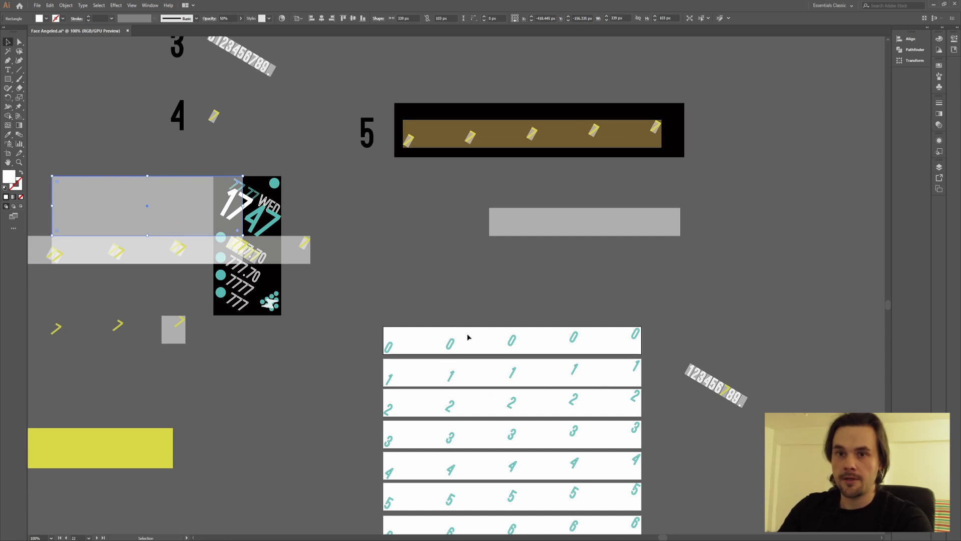
pyautogui.press('space')
pyautogui.moveTo(171, 209); pyautogui.dragTo(247, 276)
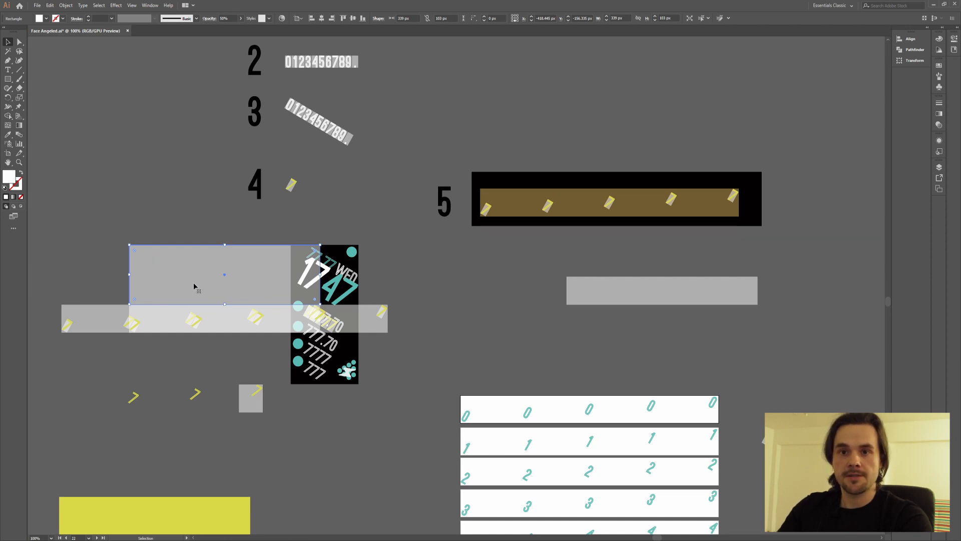
# Step: Switch to Notepad and highlight the Spacing entries of the Steps, Pulse and Calories numbers in turn
pyautogui.hotkey('alt', 'Tab')
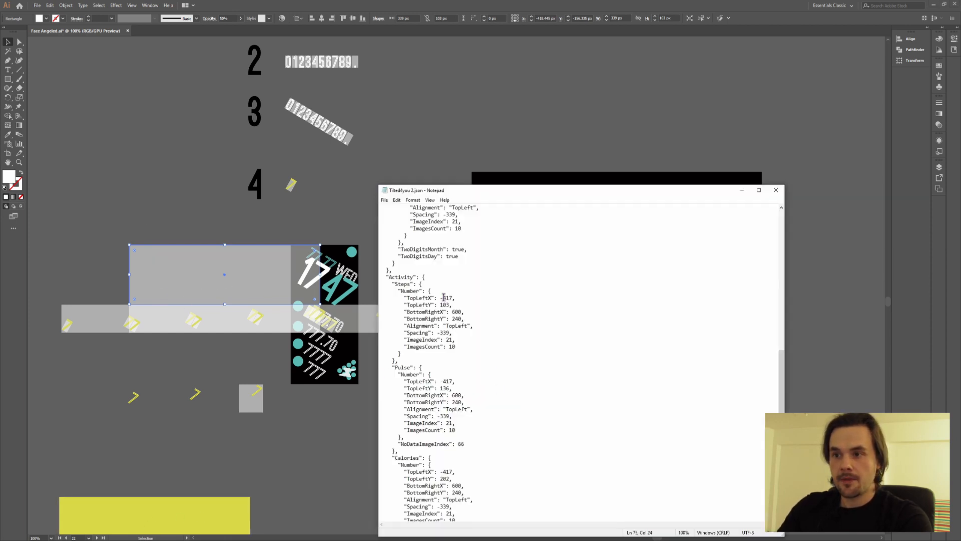
pyautogui.doubleClick(445, 333)
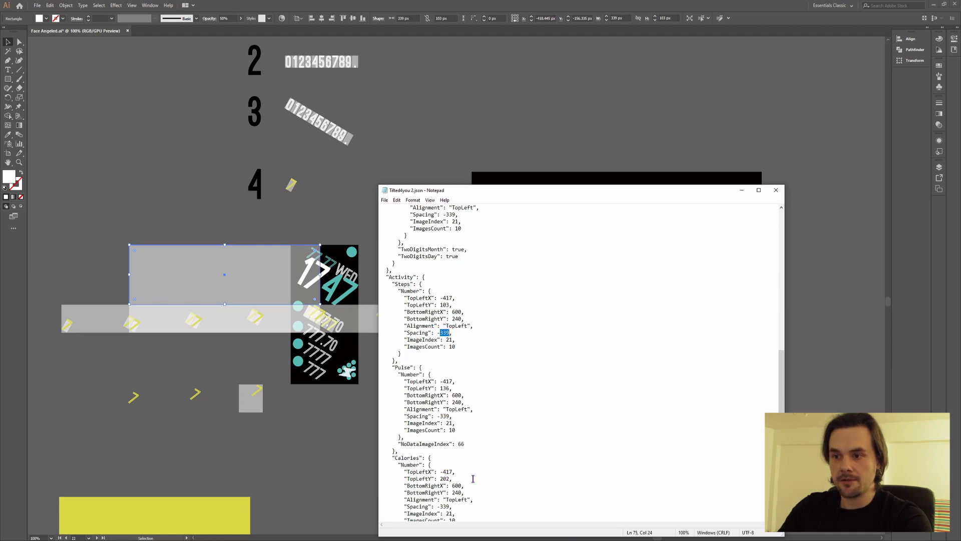
pyautogui.scroll(-2, 481, 466)
pyautogui.moveTo(438, 374); pyautogui.dragTo(457, 374)
pyautogui.moveTo(438, 465); pyautogui.dragTo(452, 465)
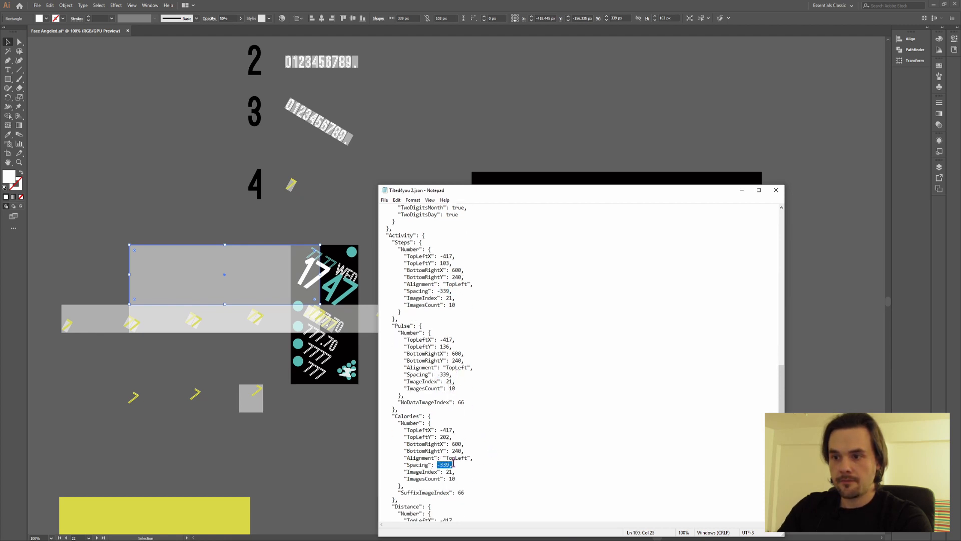